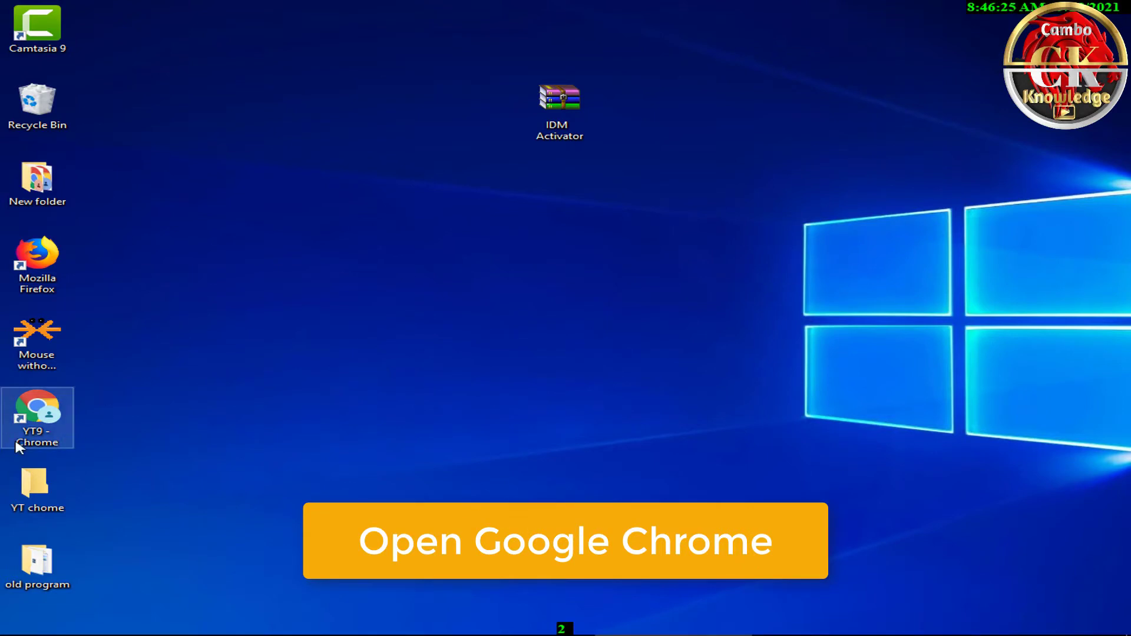
# Open Chrome, search Google for "internet download manager" and open the internetdownloadmanager.com home page.
pyautogui.rightClick(59, 433)
pyautogui.click(136, 101)
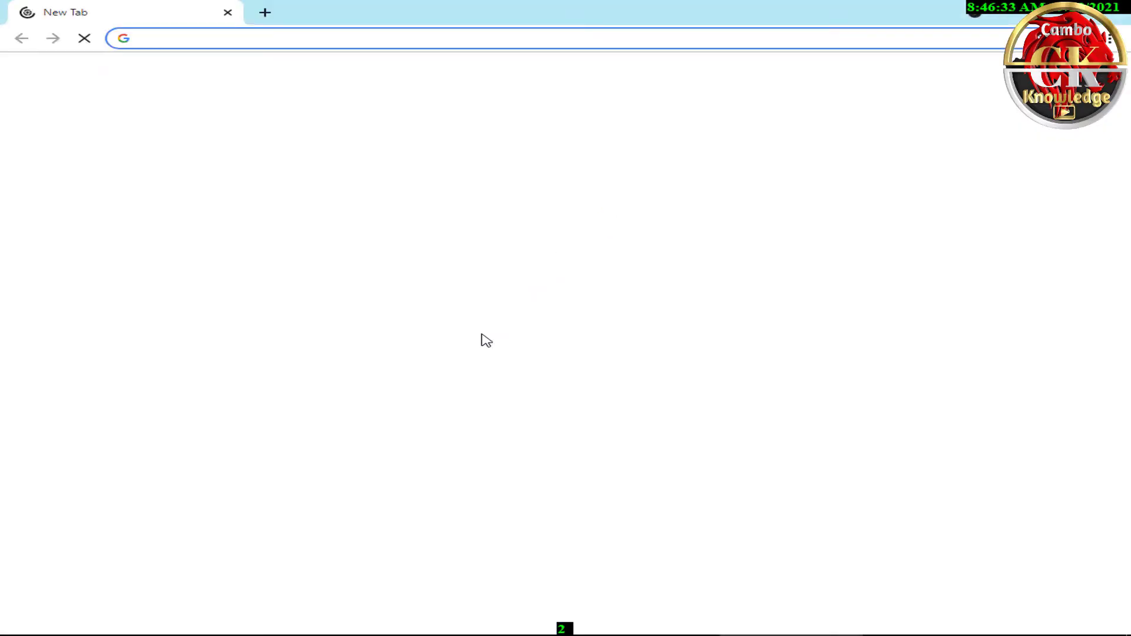
pyautogui.click(469, 285)
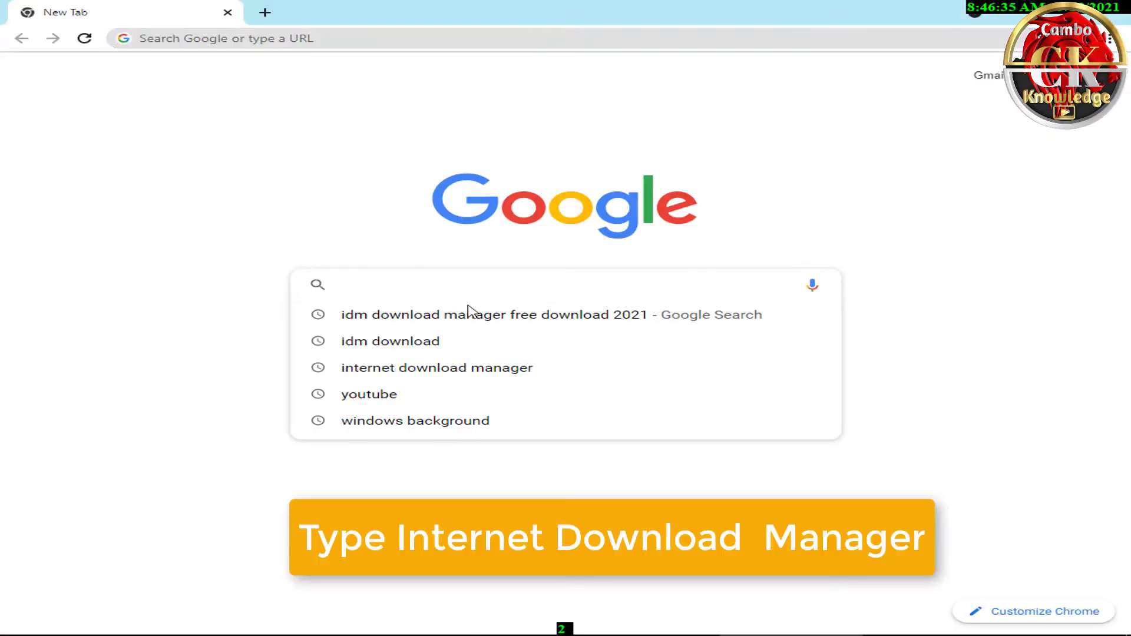
pyautogui.click(539, 370)
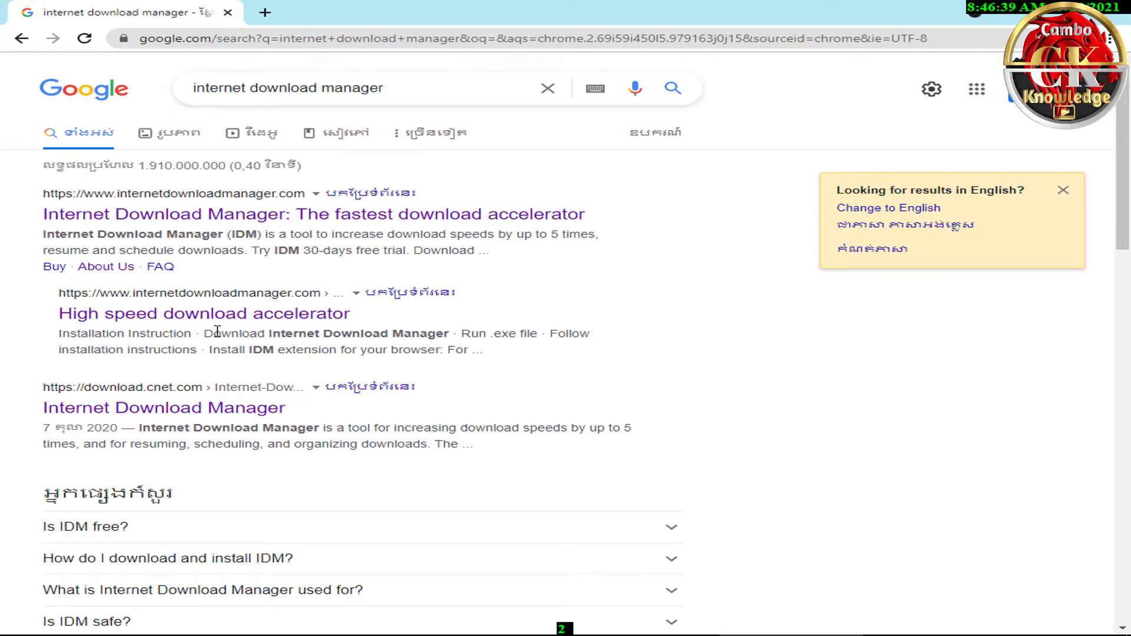
pyautogui.click(393, 219)
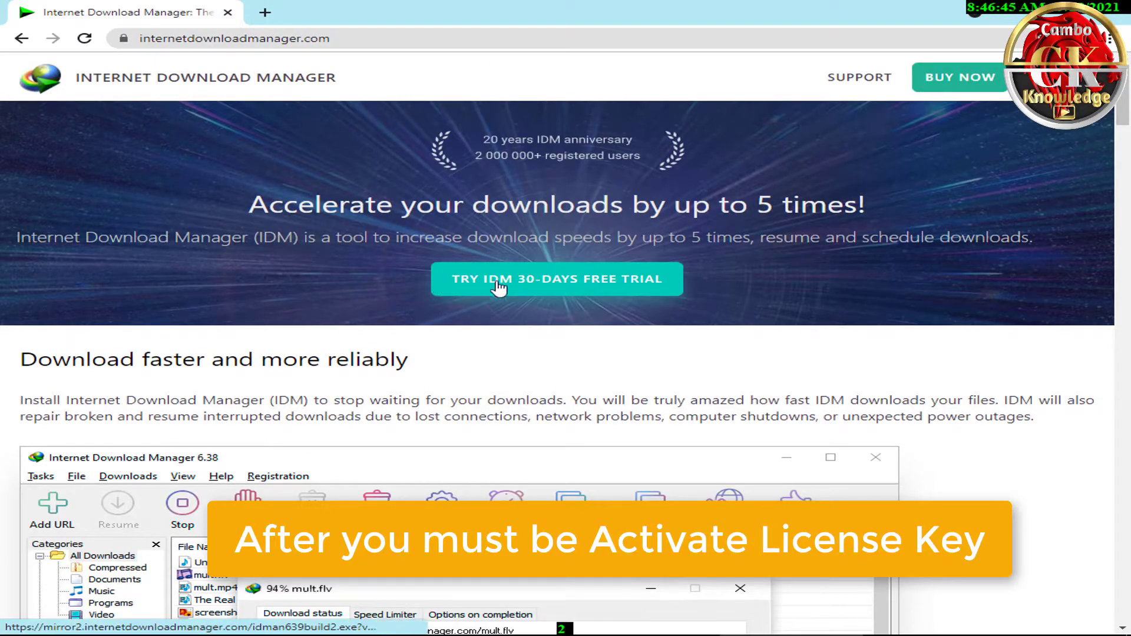
# Download the Internet Download Manager installer from the free trial section near the end of the page.
pyautogui.scroll(-7, 261, 392)
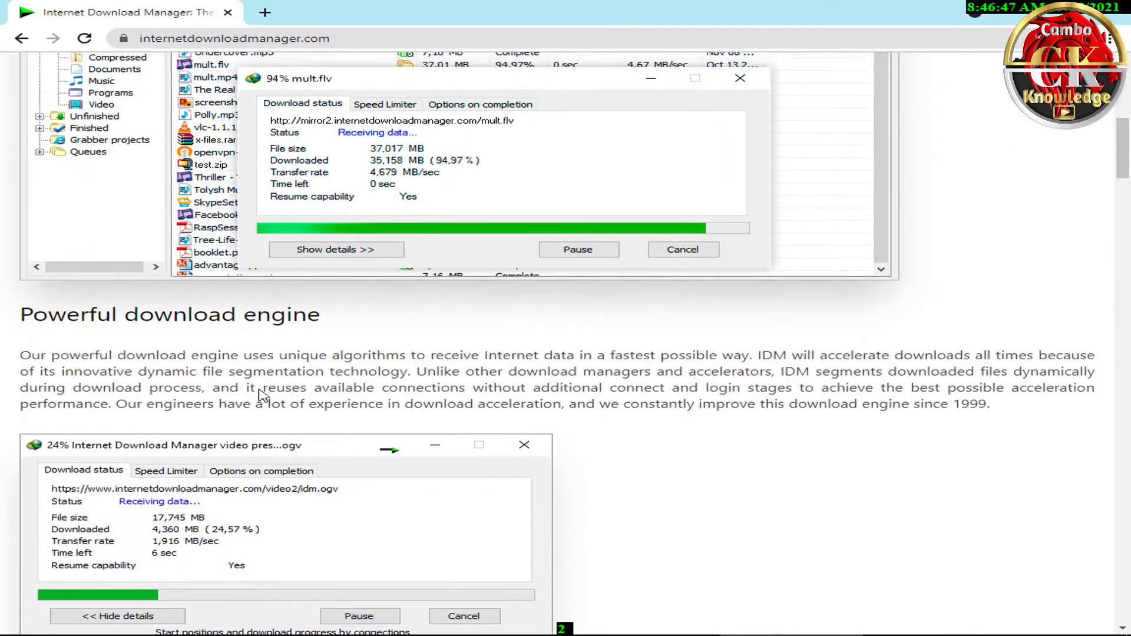
pyautogui.scroll(4, 490, 274)
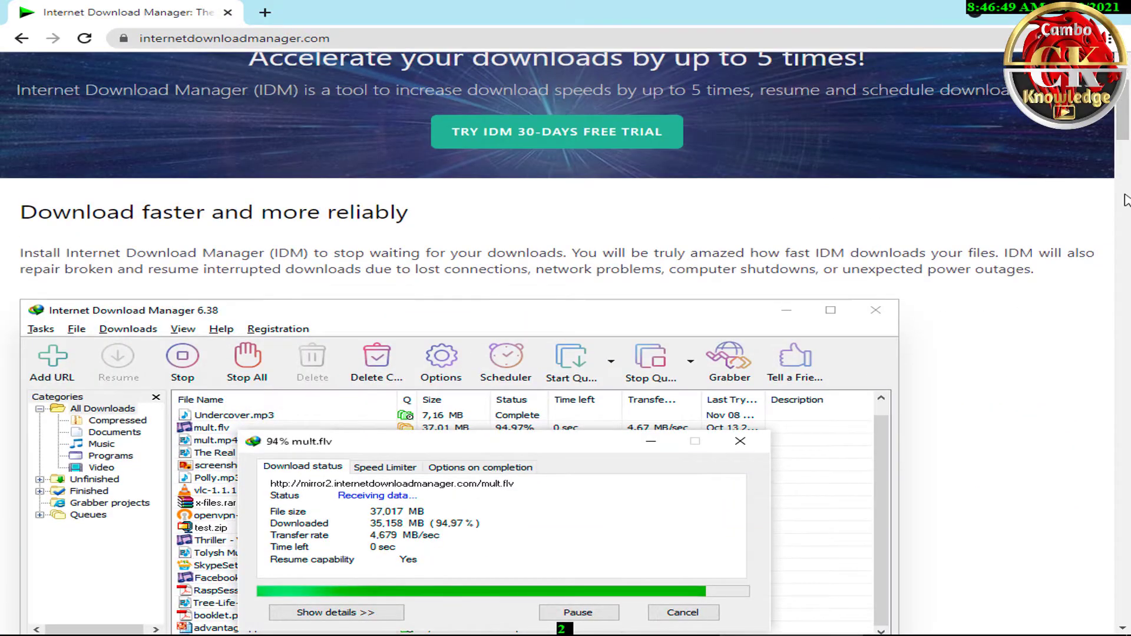
pyautogui.moveTo(1126, 134); pyautogui.dragTo(1126, 577)
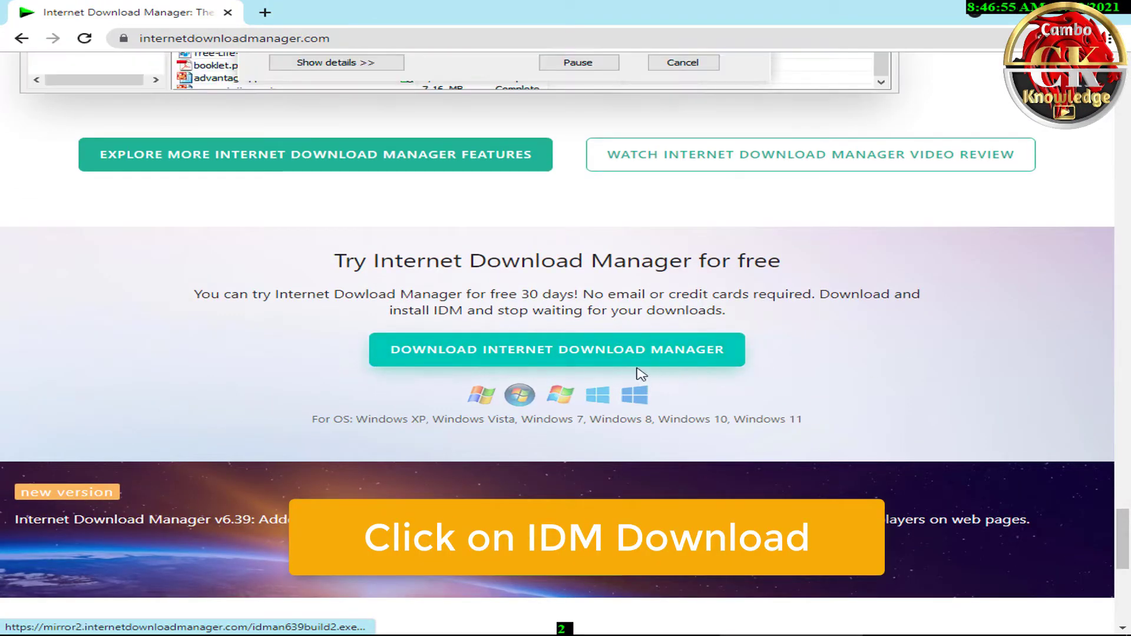
pyautogui.click(635, 364)
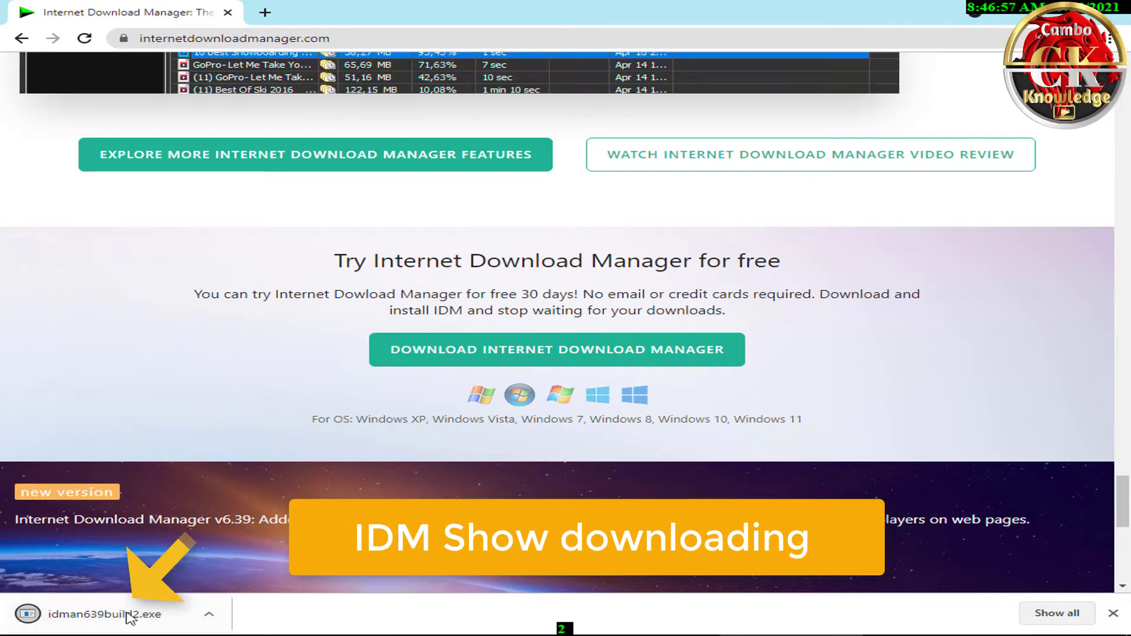
# Run the downloaded idman639build2 installer as administrator from its folder and close the folder and browser windows.
pyautogui.click(212, 615)
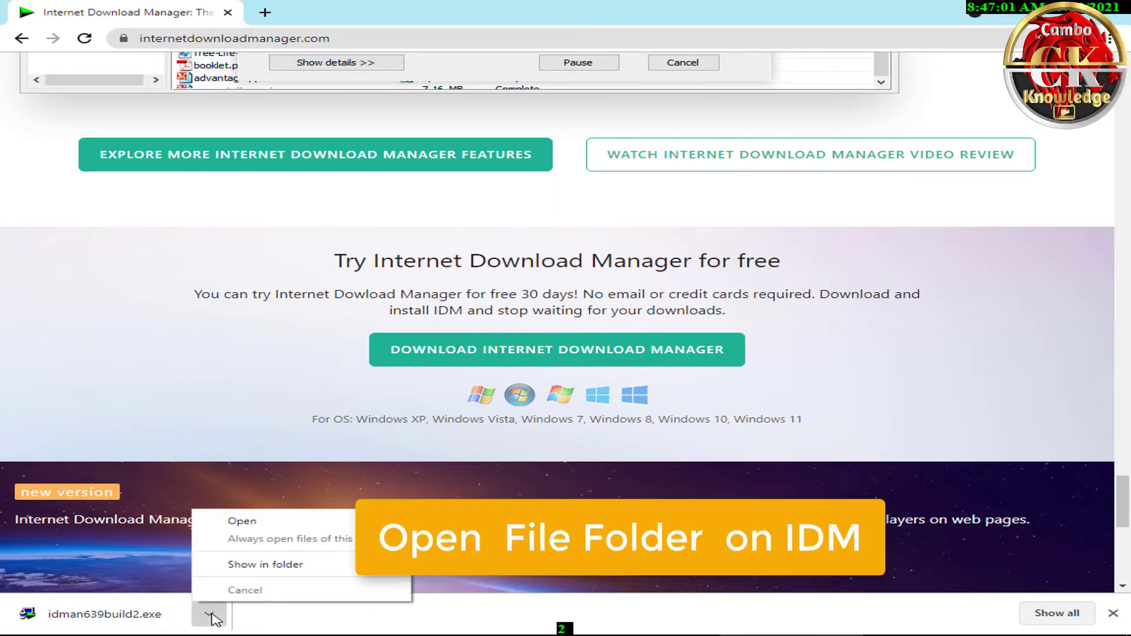
pyautogui.click(314, 569)
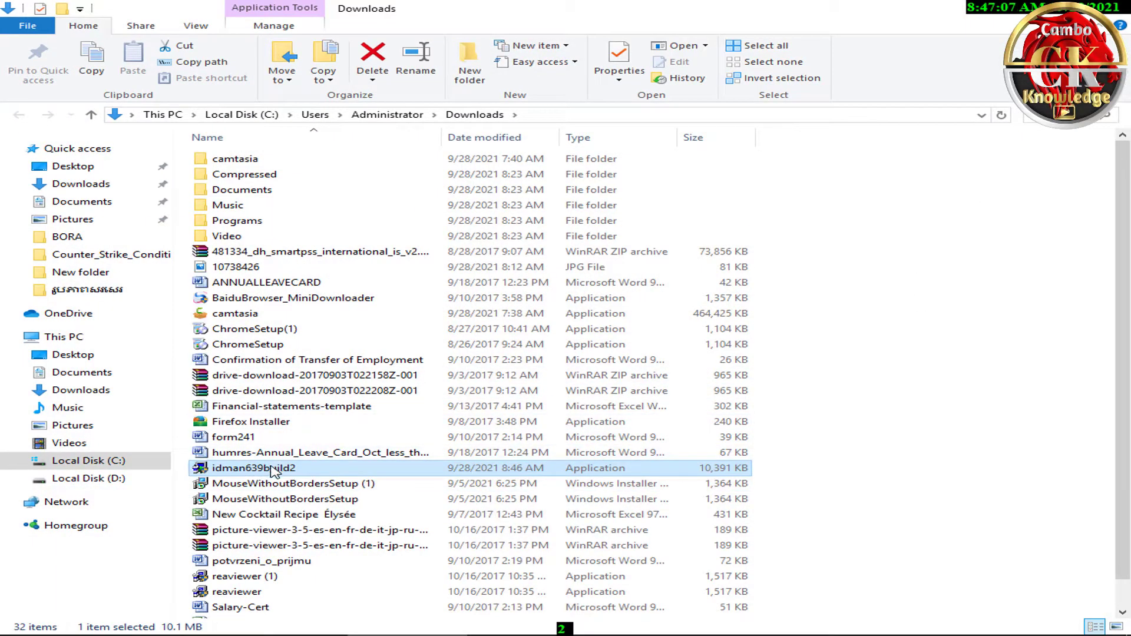
pyautogui.rightClick(263, 475)
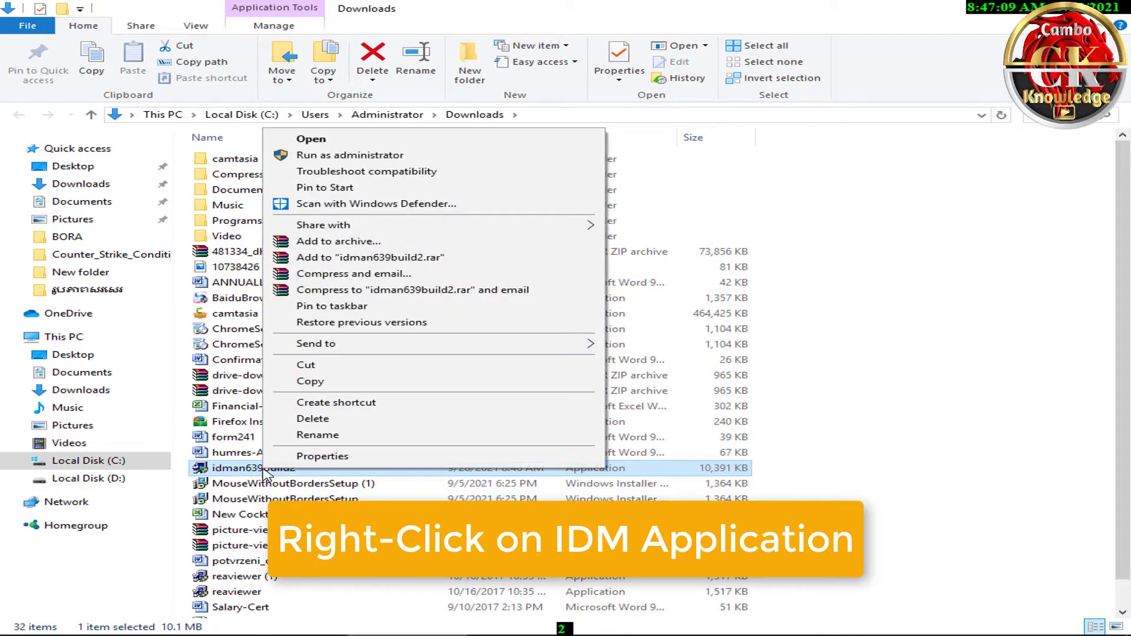
pyautogui.click(423, 156)
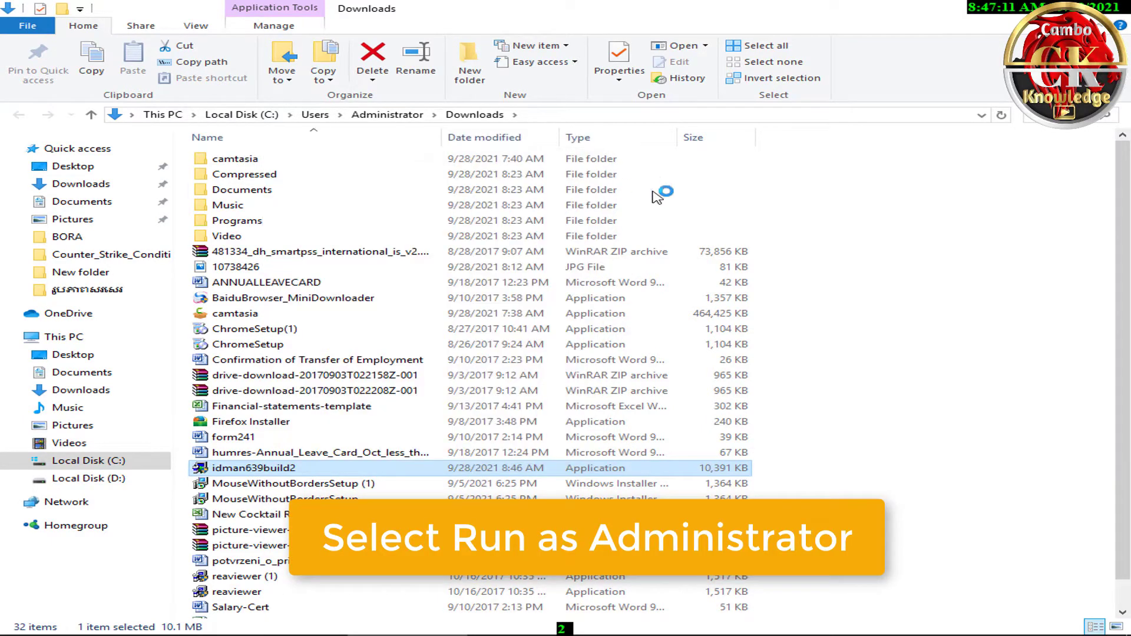
pyautogui.click(1107, 9)
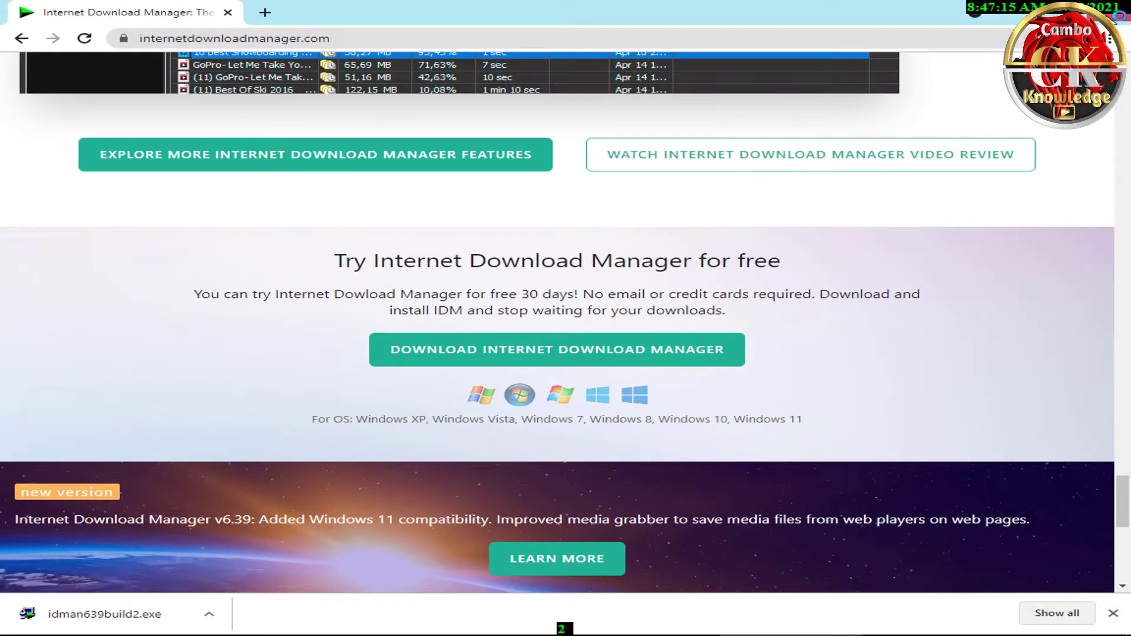
pyautogui.click(1111, 10)
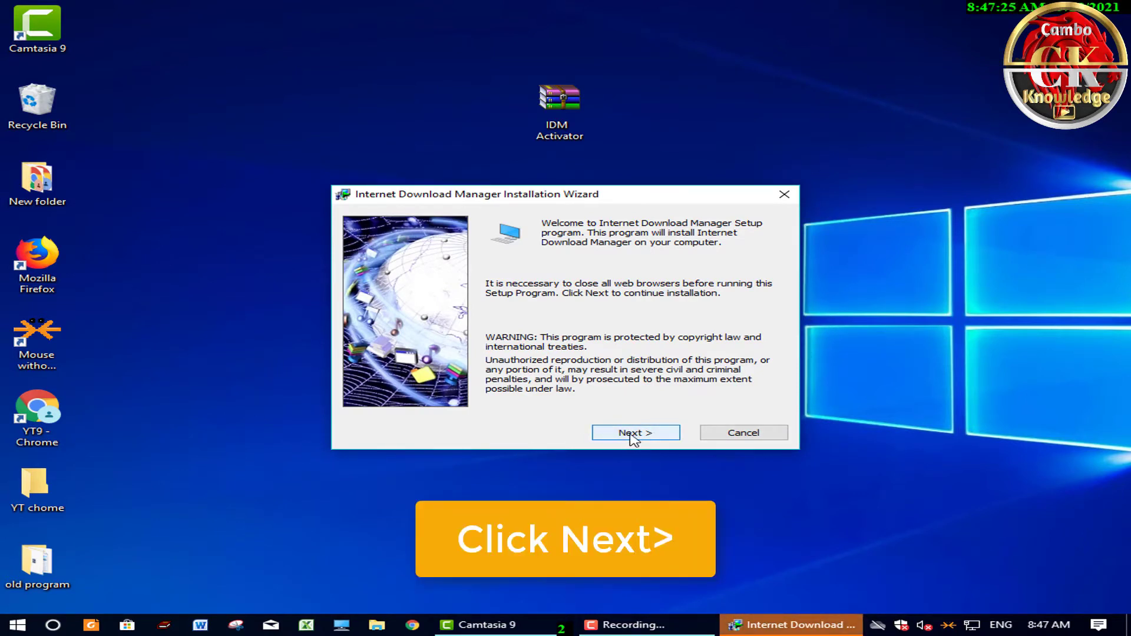
# Install Internet Download Manager, accepting the license agreement and keeping the default destination folder and desktop icon option.
pyautogui.click(632, 436)
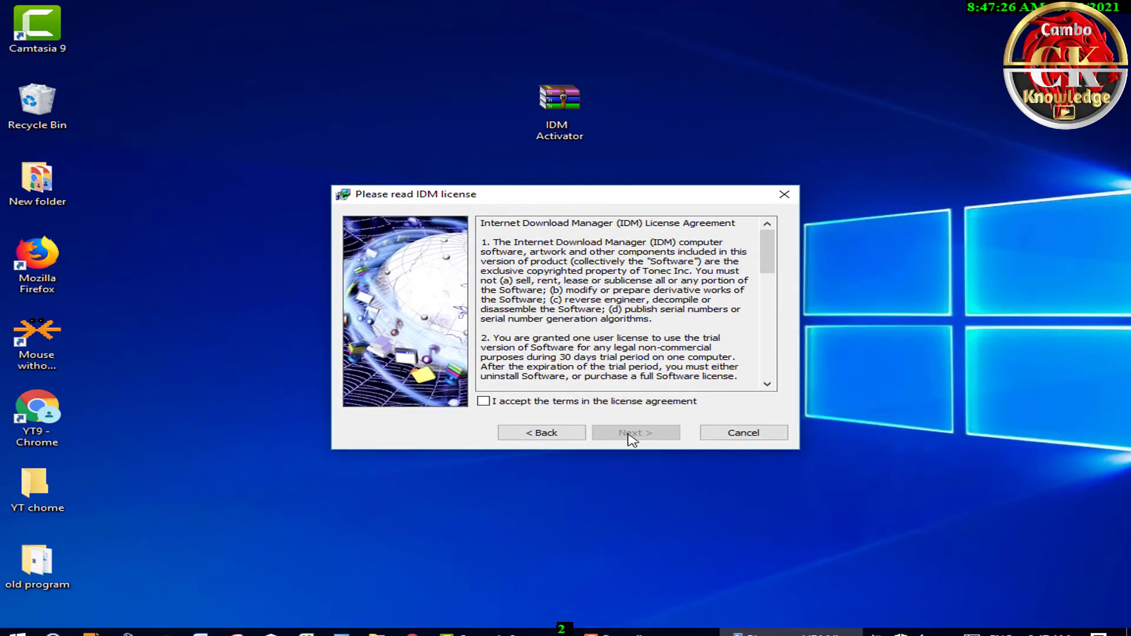
pyautogui.click(484, 402)
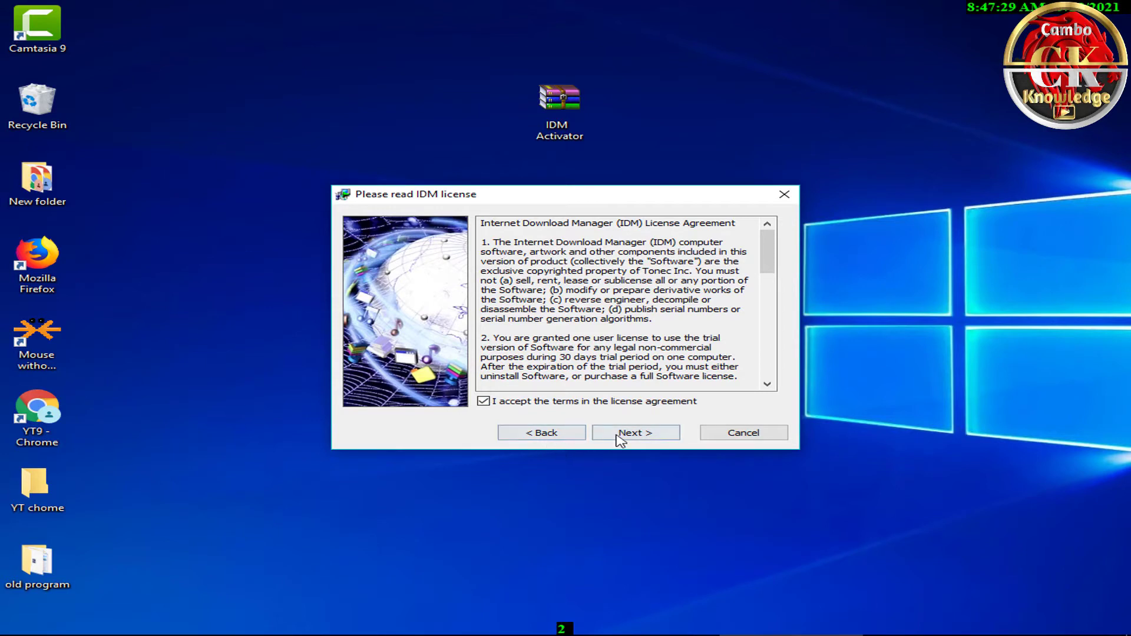
pyautogui.click(655, 439)
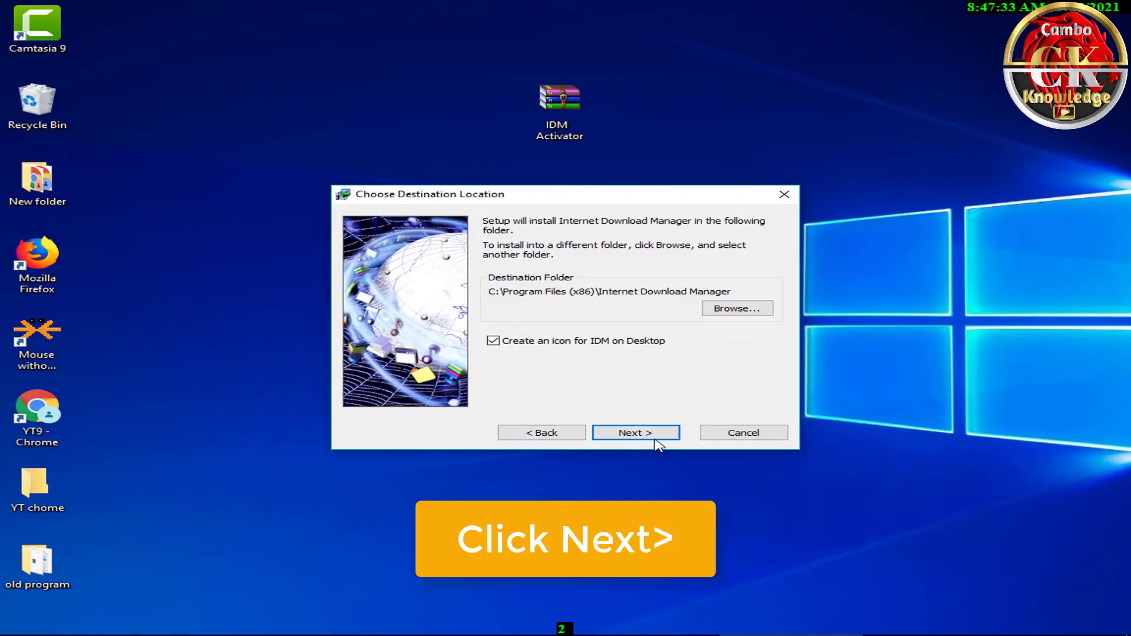
pyautogui.click(655, 439)
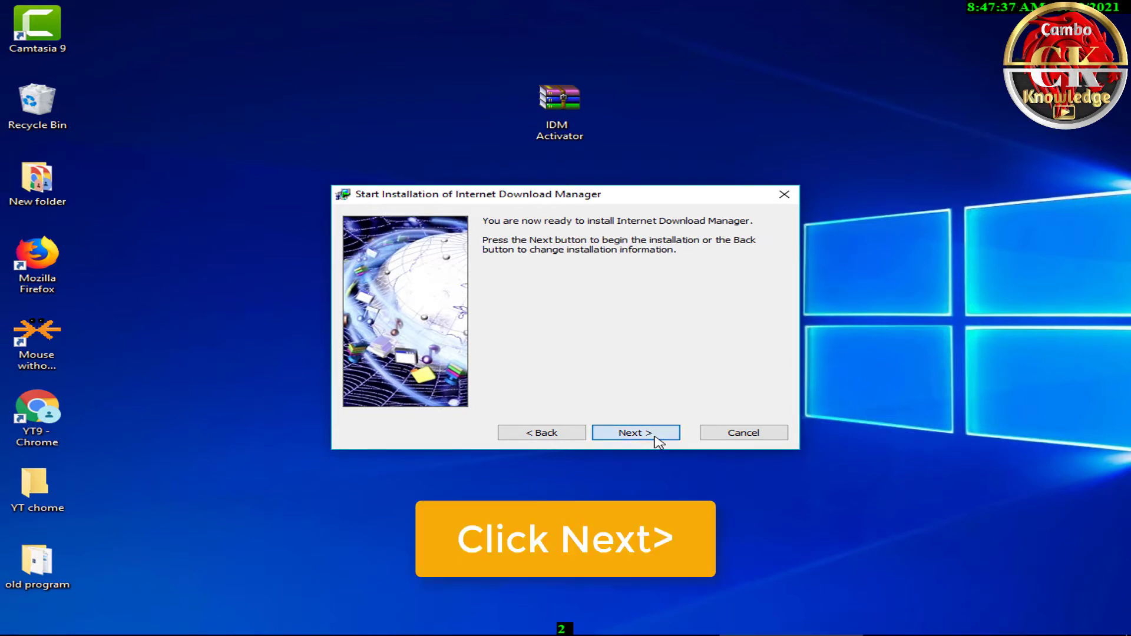
pyautogui.click(655, 437)
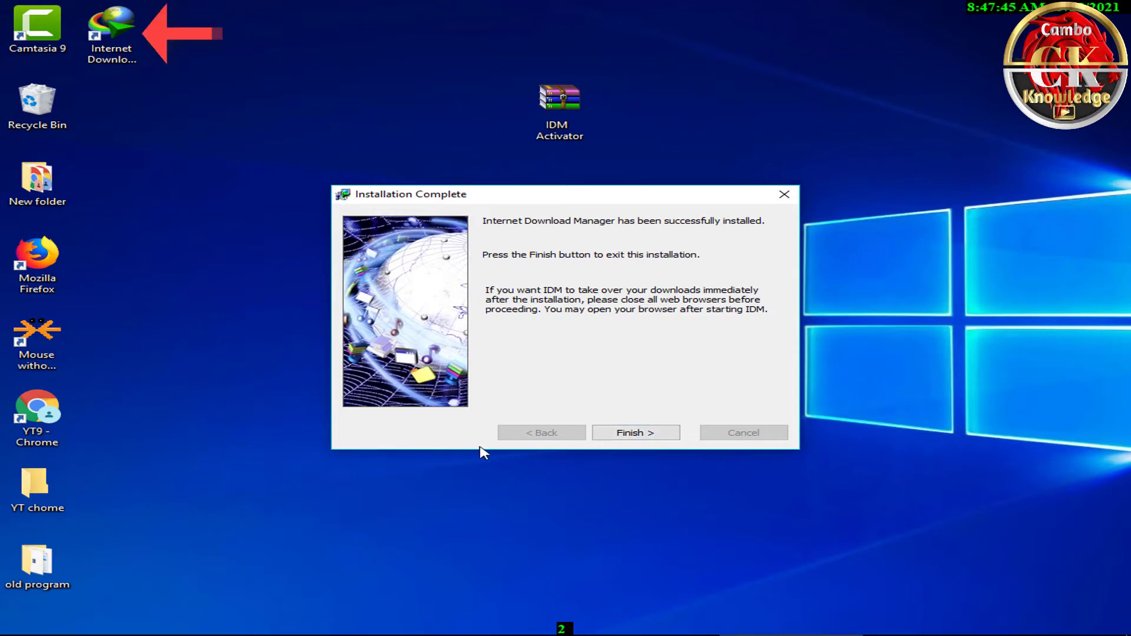
pyautogui.click(634, 432)
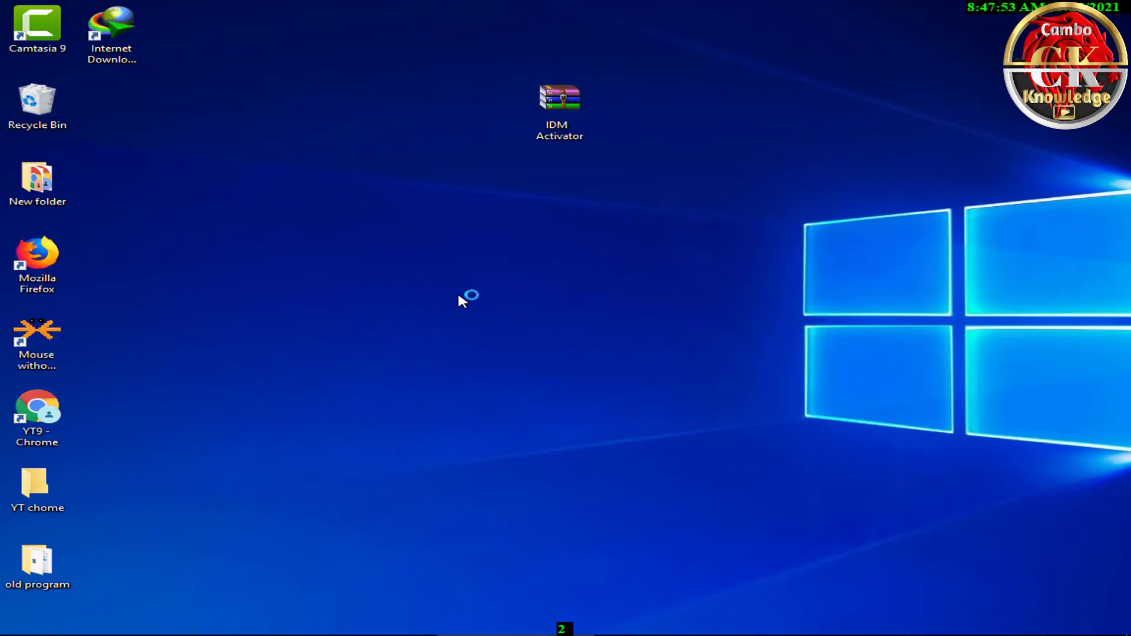
# Move the Internet Download Manager shortcut near the IDM Activator archive on the desktop and dismiss the serial number warning and registration dialogs.
pyautogui.moveTo(112, 35); pyautogui.dragTo(439, 118)
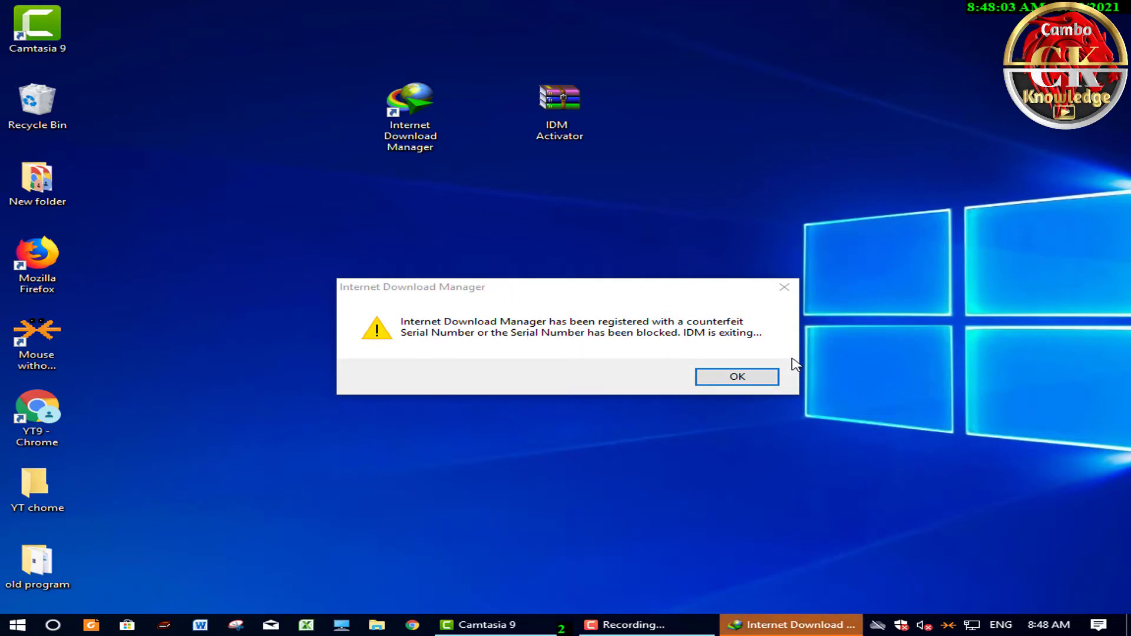
pyautogui.click(733, 379)
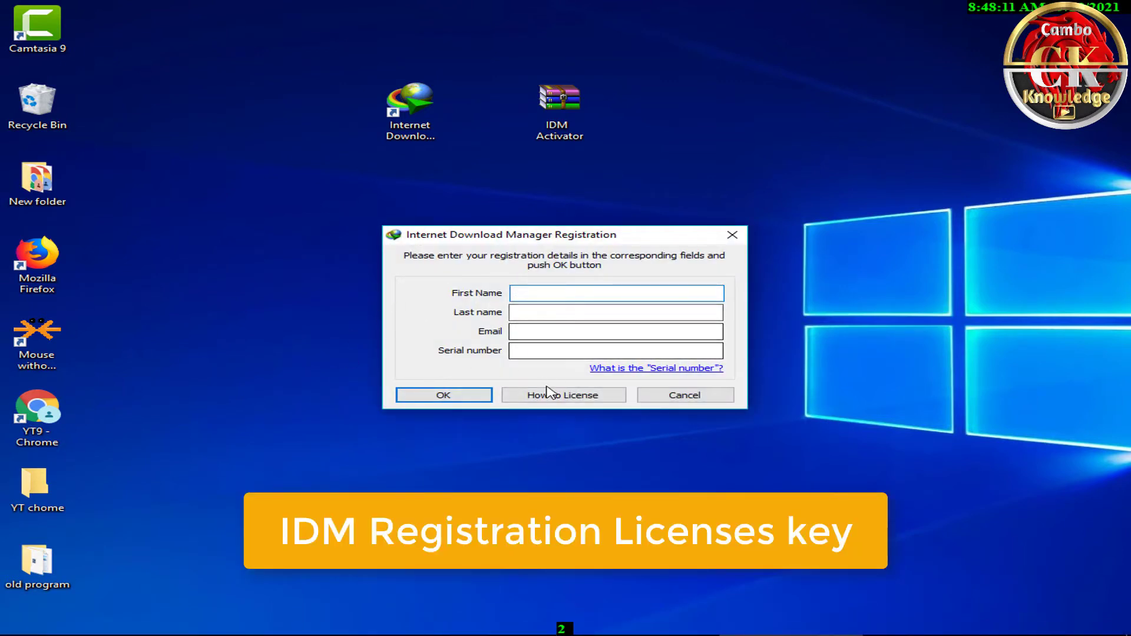
pyautogui.click(684, 395)
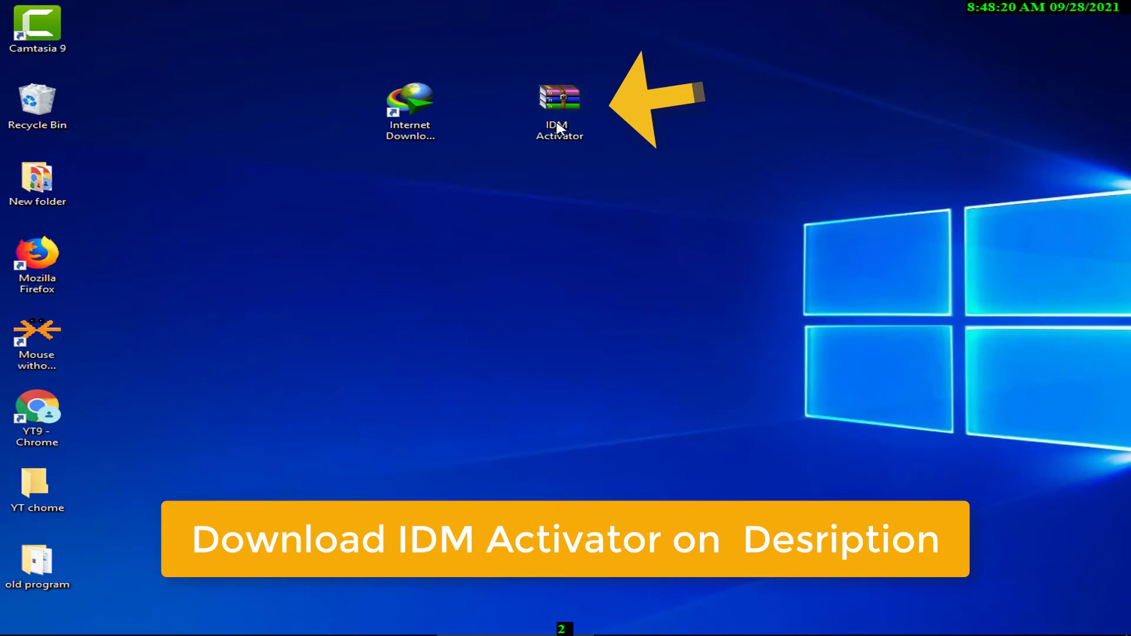
# Extract the IDM Activator archive into its own folder and place that folder beside the archive on the desktop.
pyautogui.rightClick(579, 124)
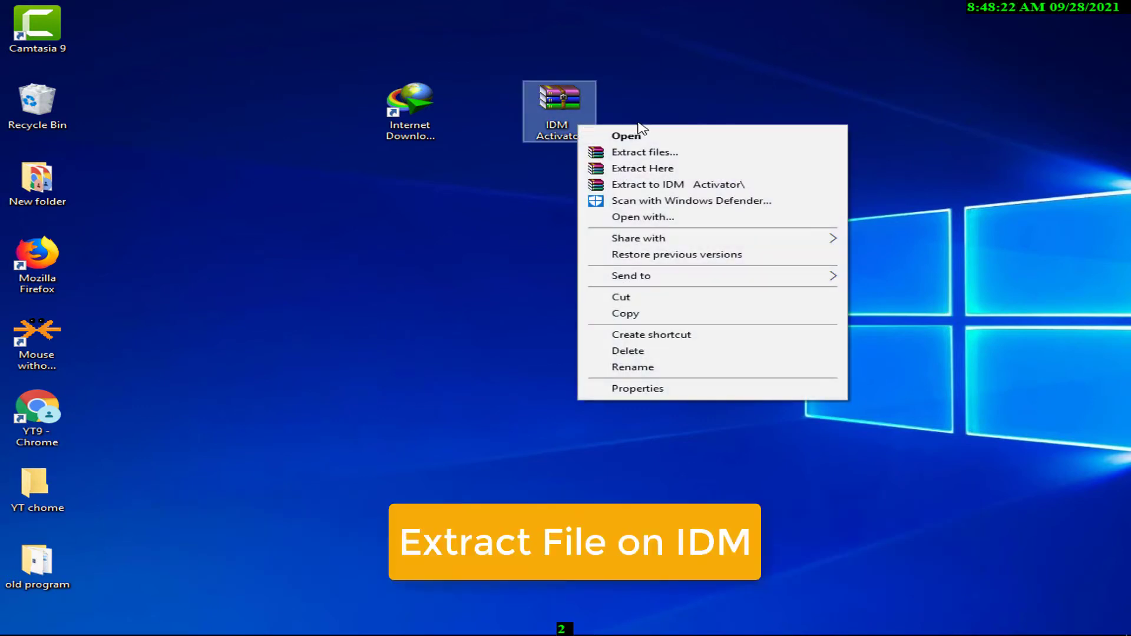
pyautogui.click(652, 184)
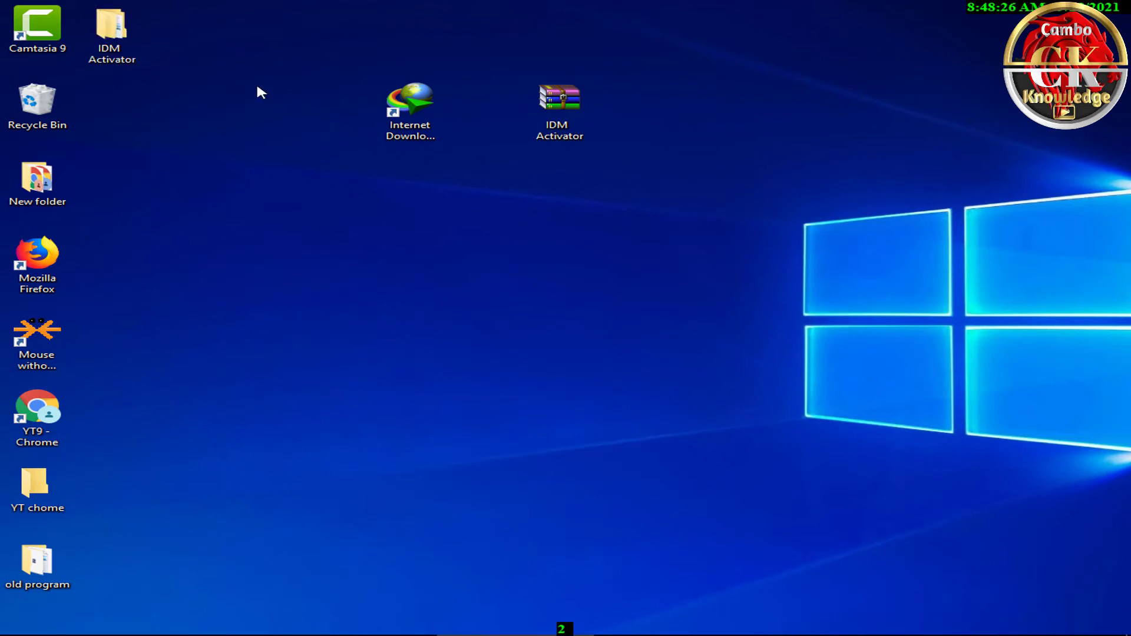
pyautogui.moveTo(113, 40); pyautogui.dragTo(226, 19)
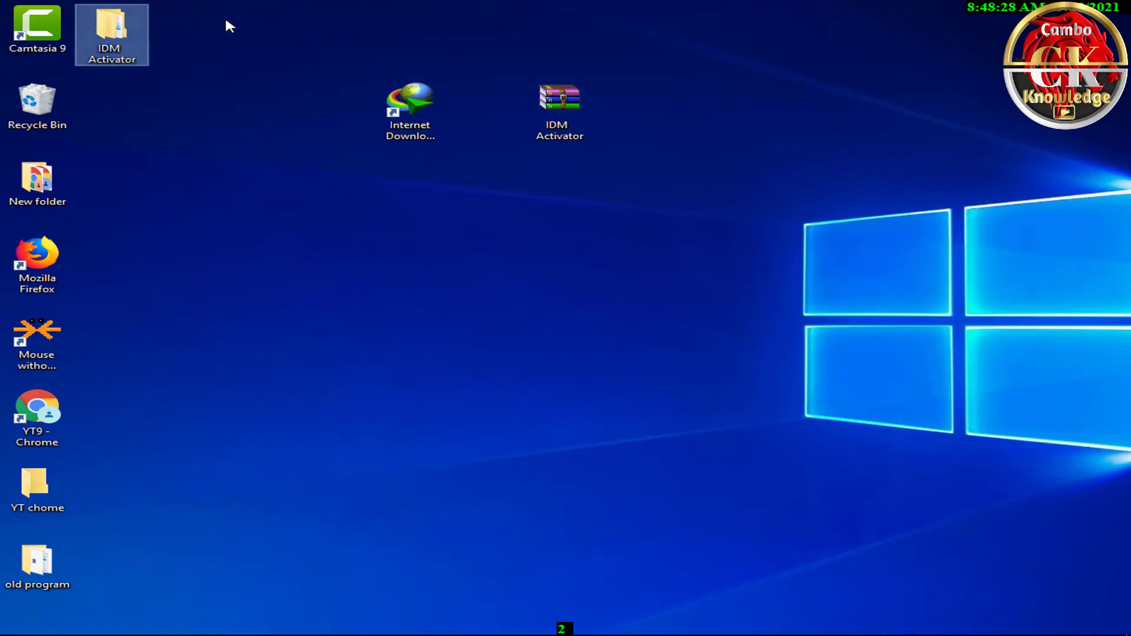
pyautogui.moveTo(114, 32); pyautogui.dragTo(654, 115)
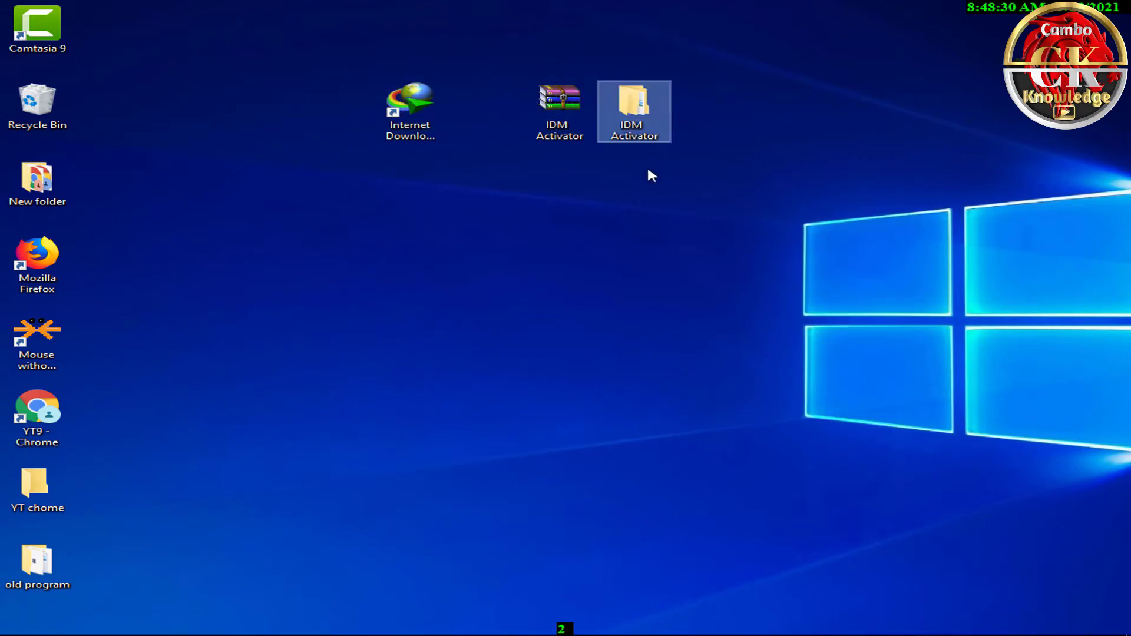
# Open the extracted IDM Activator folder and go through its nested IDM Activator folder into the Activator subfolder.
pyautogui.rightClick(636, 121)
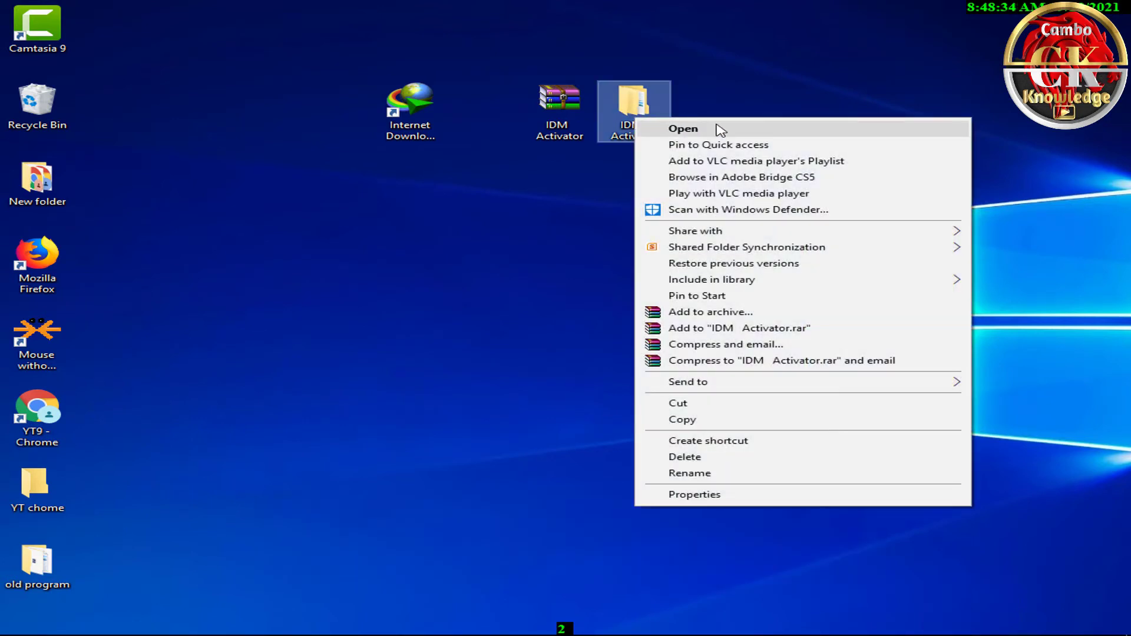
pyautogui.click(719, 130)
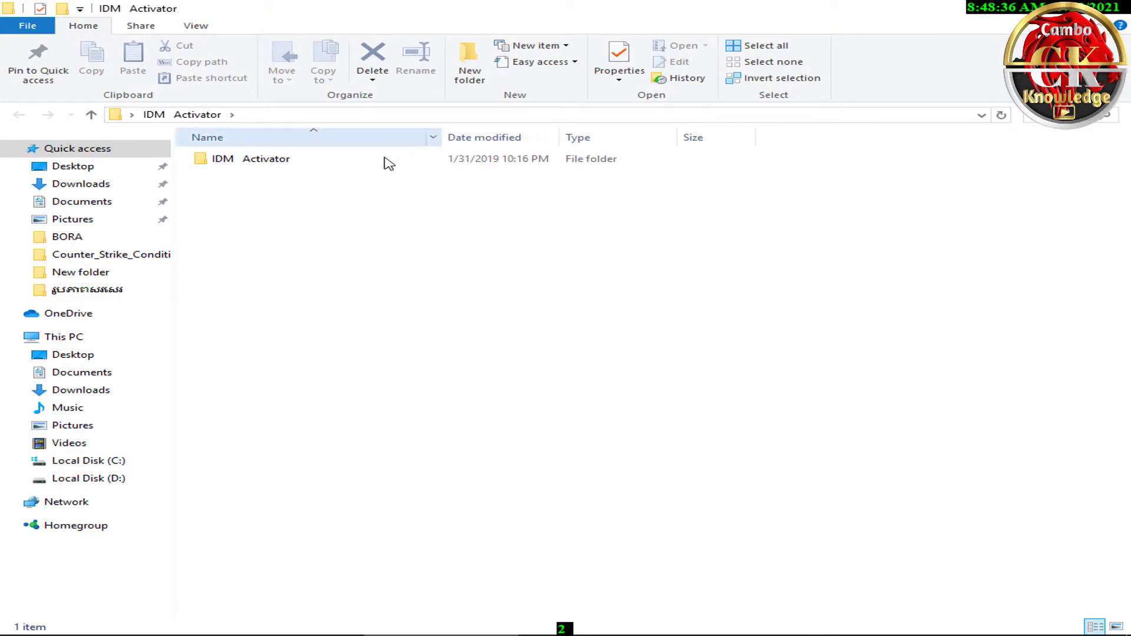
pyautogui.click(261, 159)
pyautogui.click(261, 159)
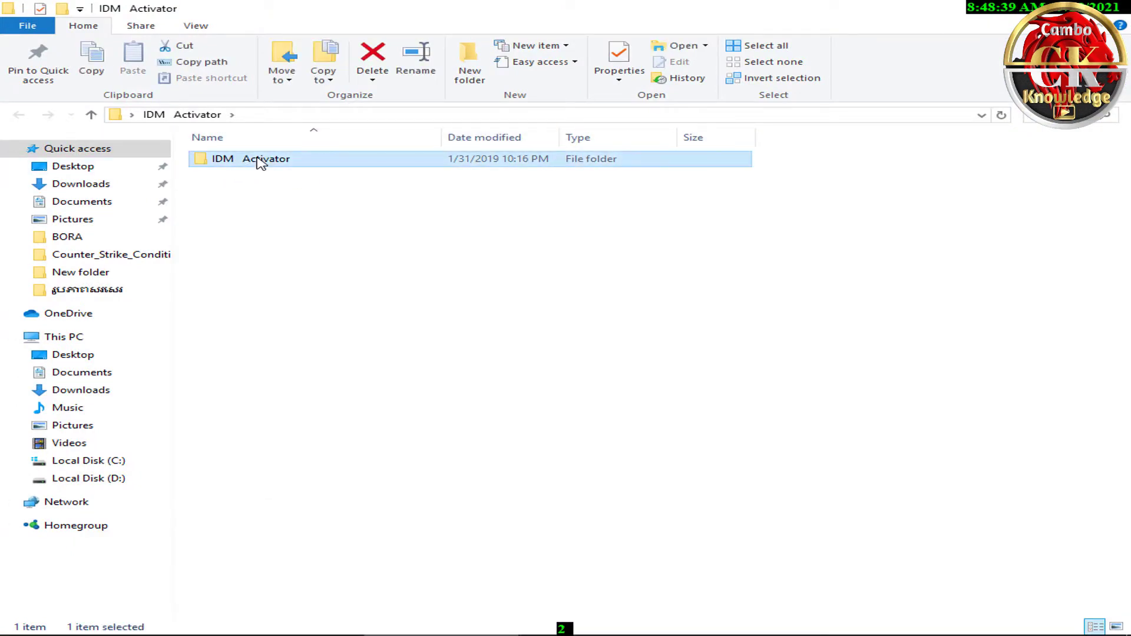
pyautogui.click(276, 190)
pyautogui.doubleClick(275, 157)
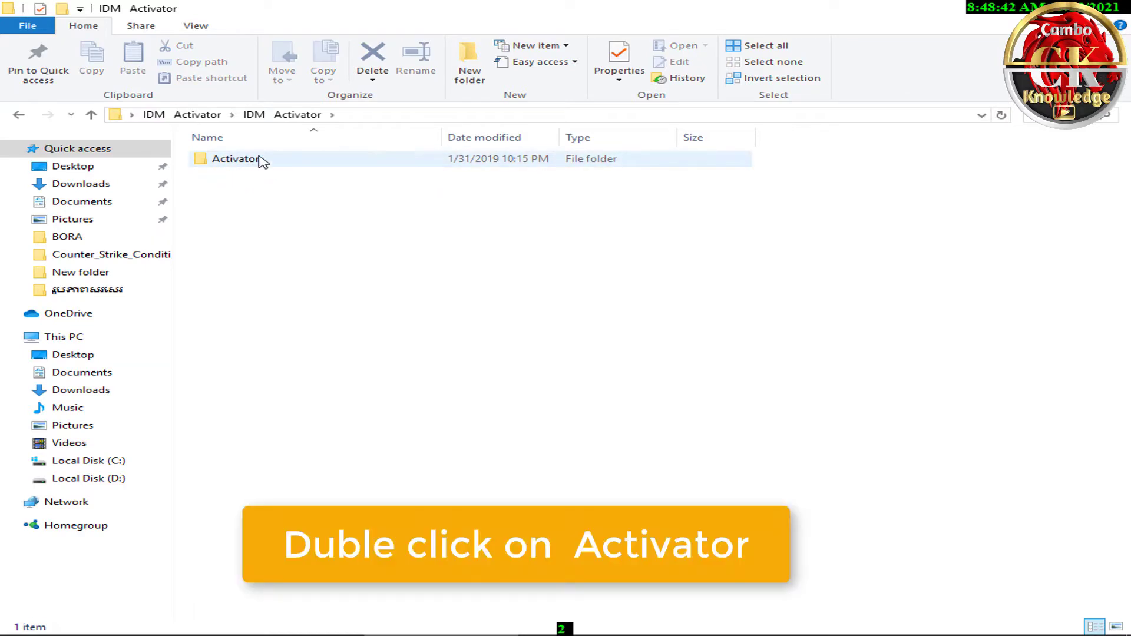
pyautogui.doubleClick(261, 161)
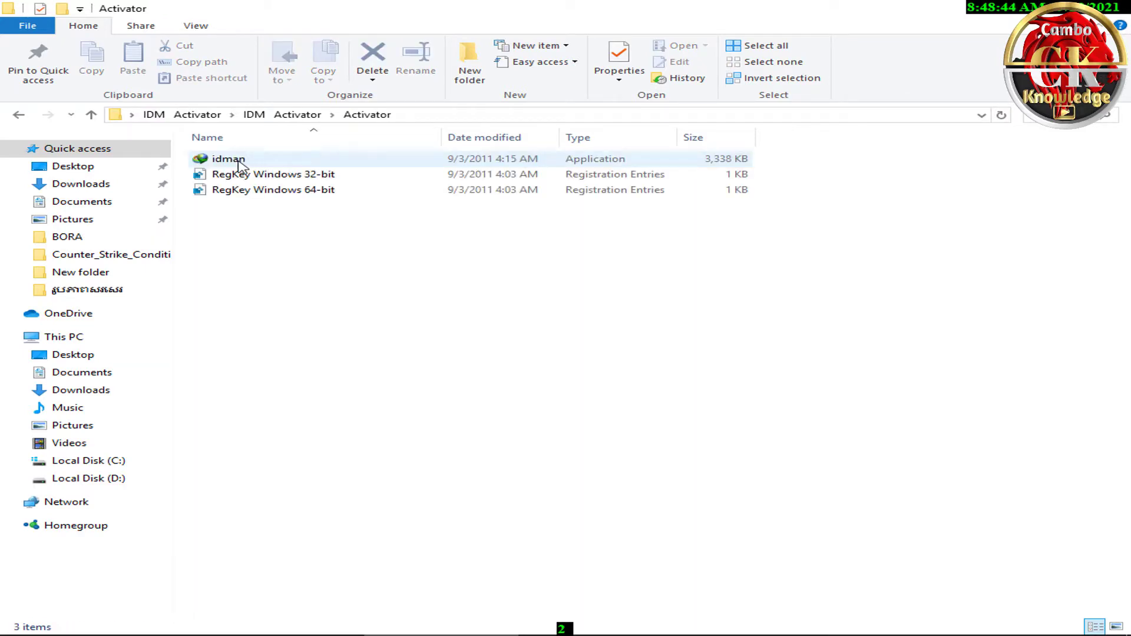
# Copy the idman application file from the Activator folder.
pyautogui.rightClick(358, 163)
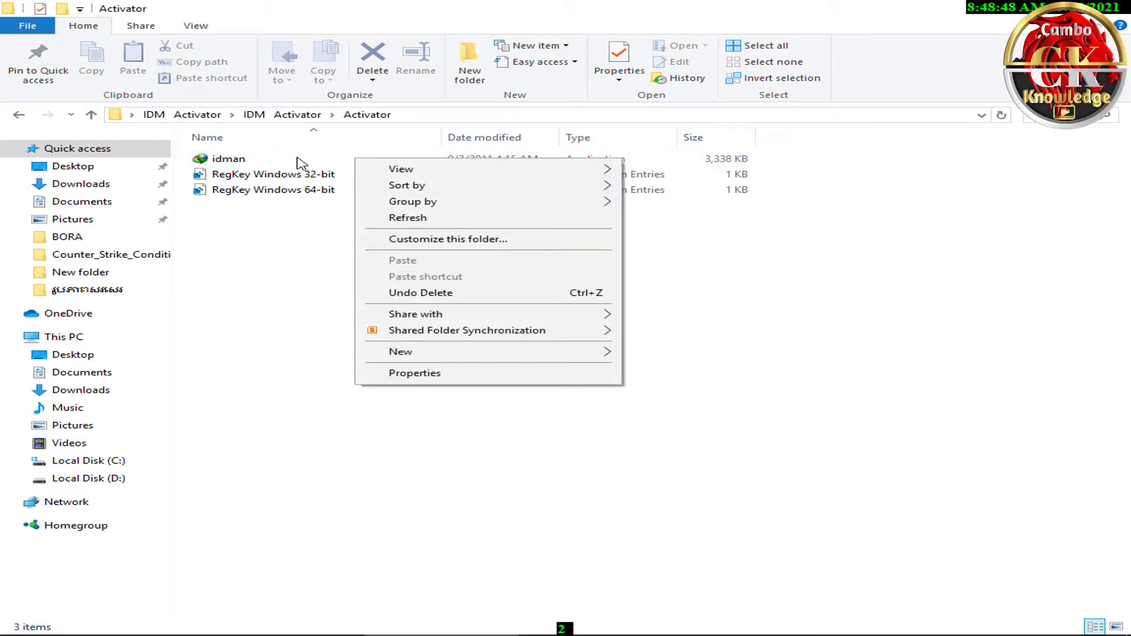
pyautogui.click(292, 158)
pyautogui.rightClick(293, 160)
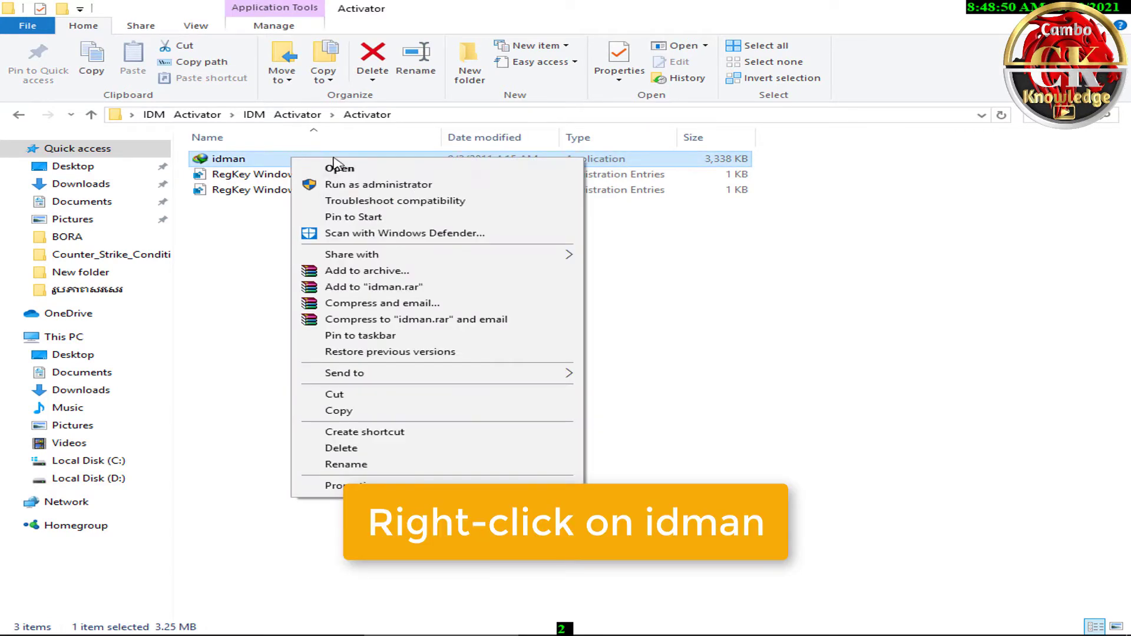
pyautogui.click(418, 412)
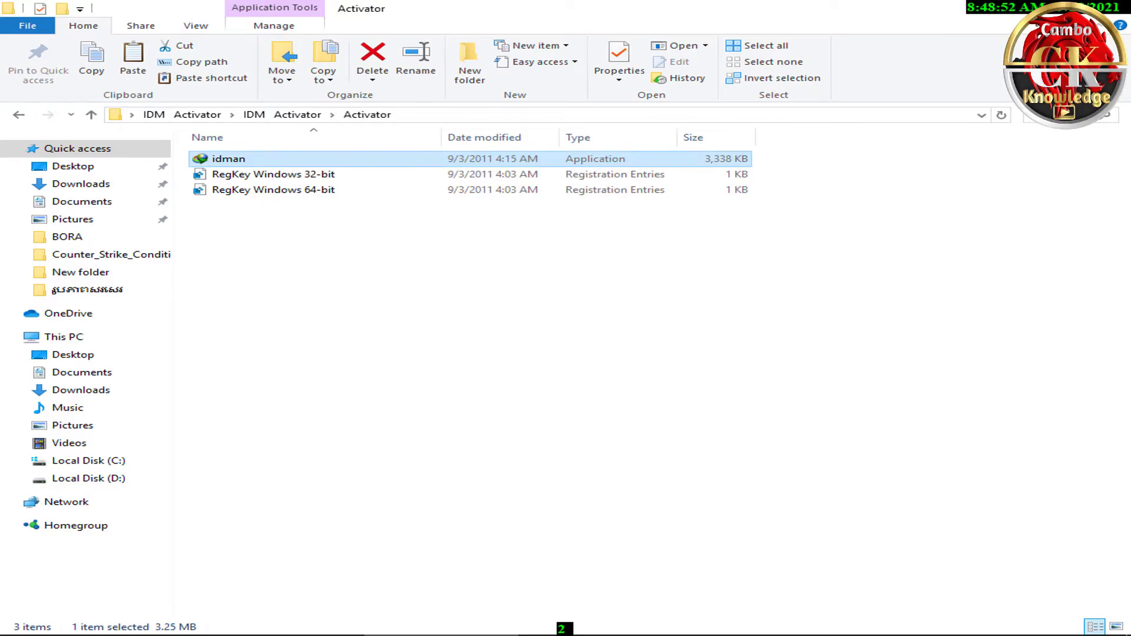
# Find This PC through a search for "pc" and open the Internet Download Manager folder in Program Files (x86) on Local Disk (C:).
pyautogui.click(1043, 7)
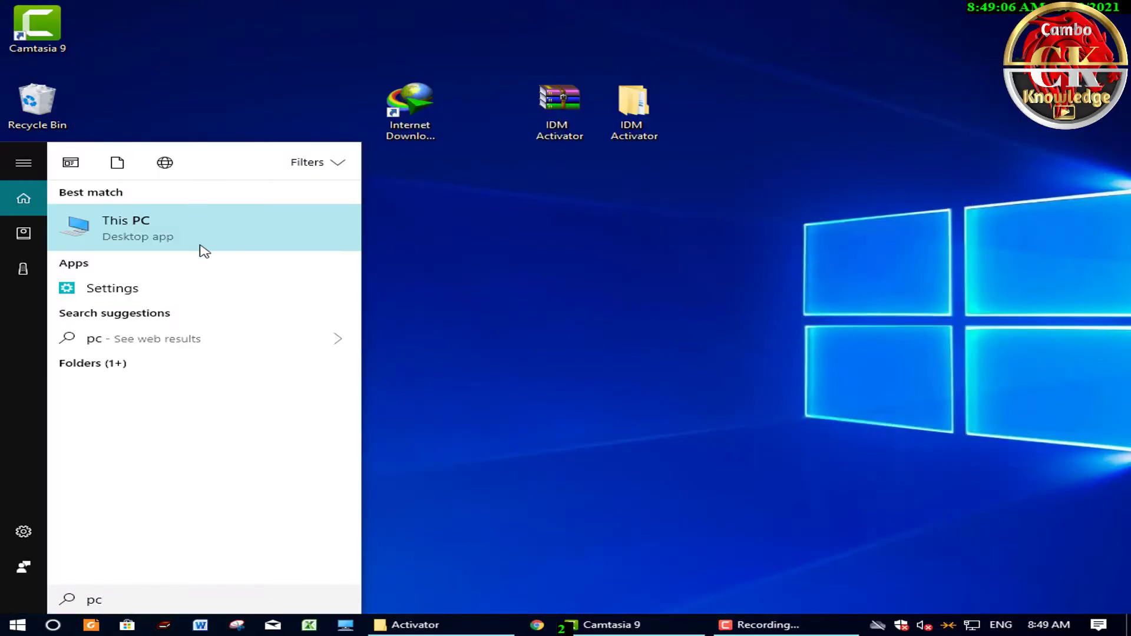
pyautogui.click(202, 248)
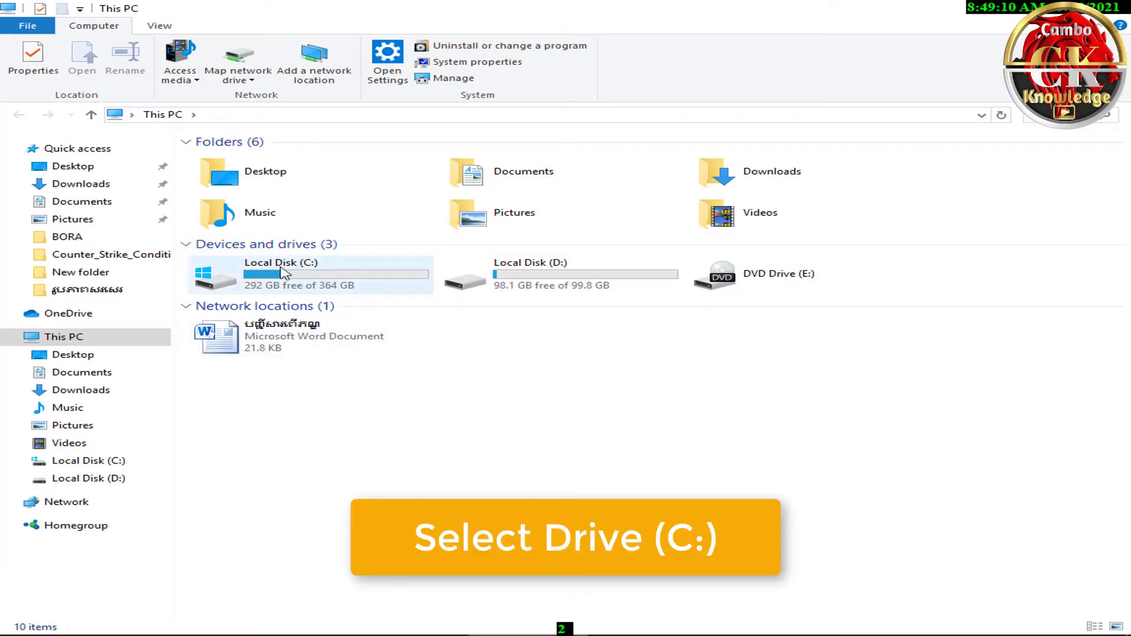
pyautogui.click(359, 277)
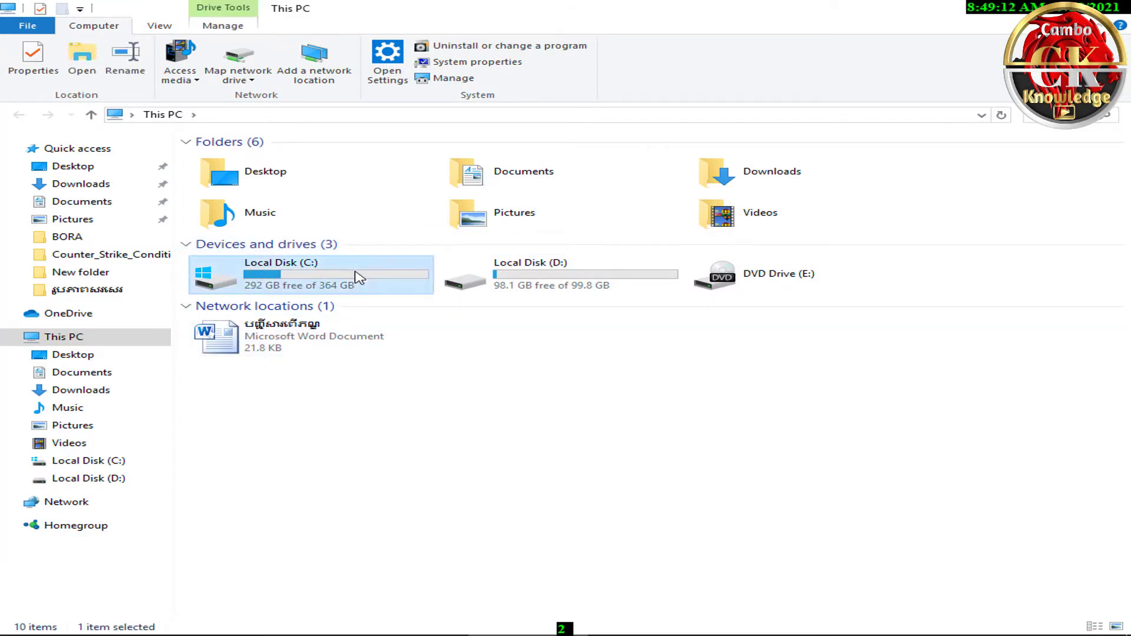
pyautogui.doubleClick(359, 277)
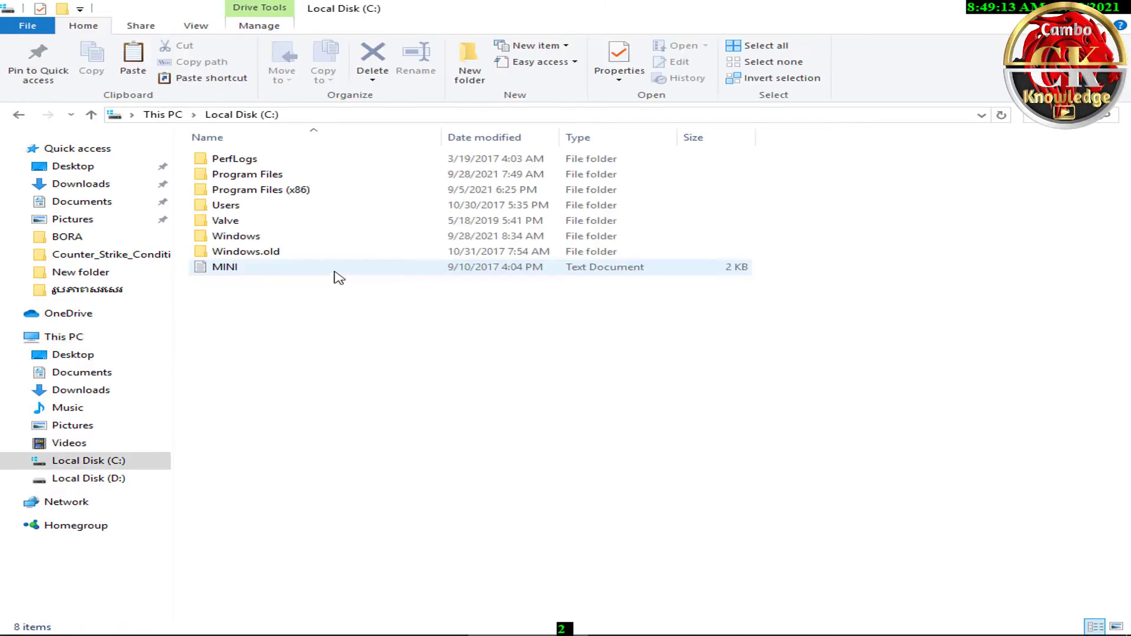
pyautogui.doubleClick(295, 192)
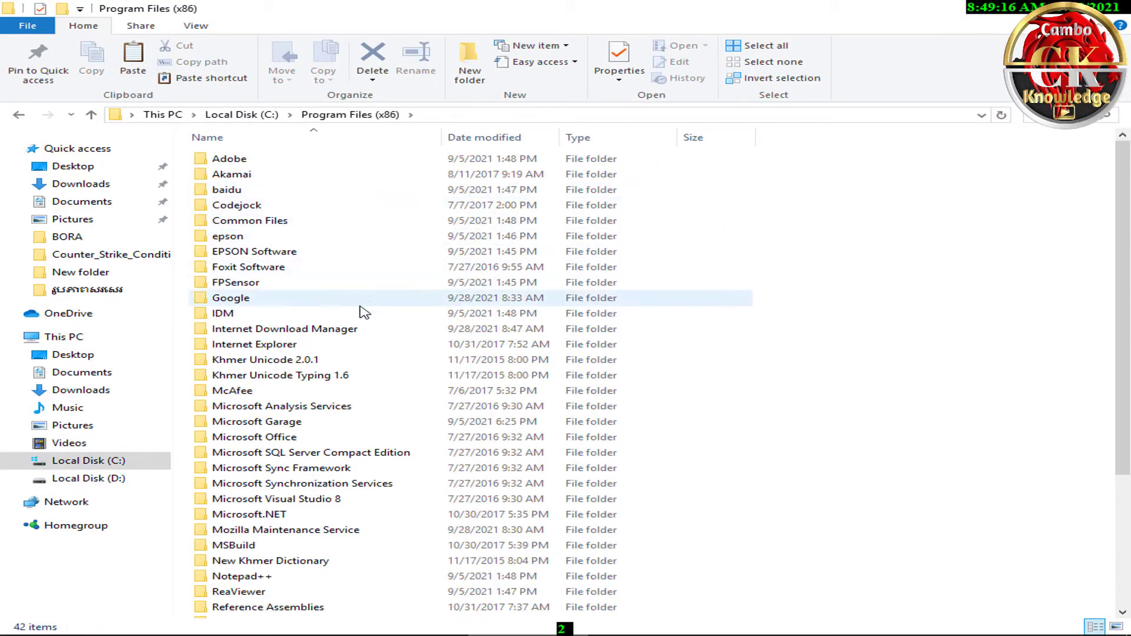
pyautogui.doubleClick(312, 328)
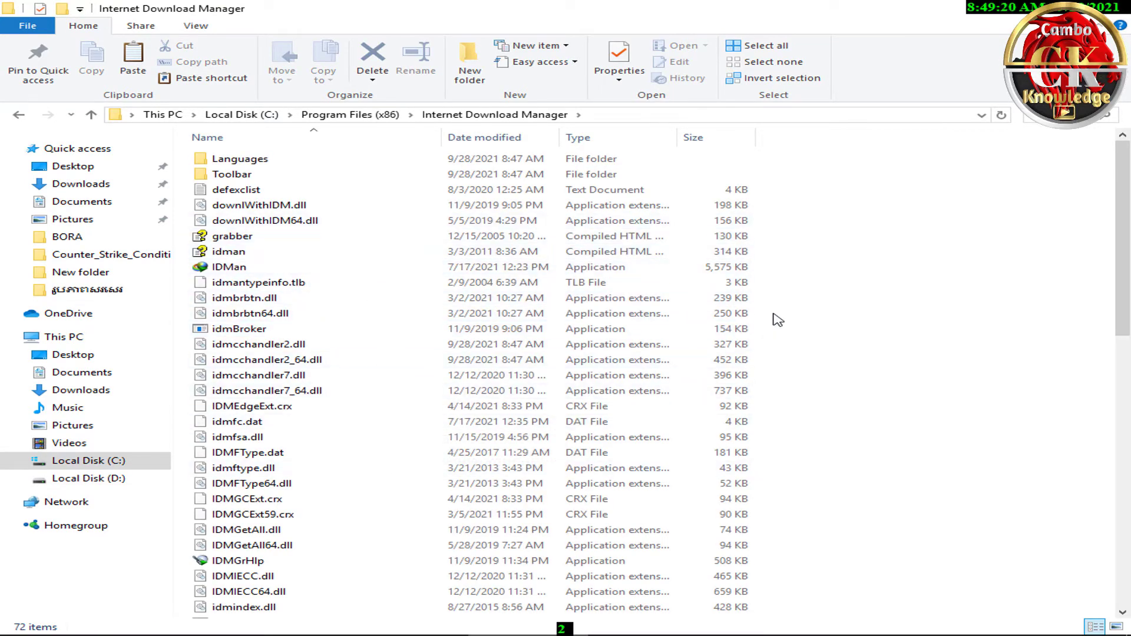
# Paste the copied idman application into the Internet Download Manager folder, replacing the existing file, and close that folder.
pyautogui.rightClick(793, 275)
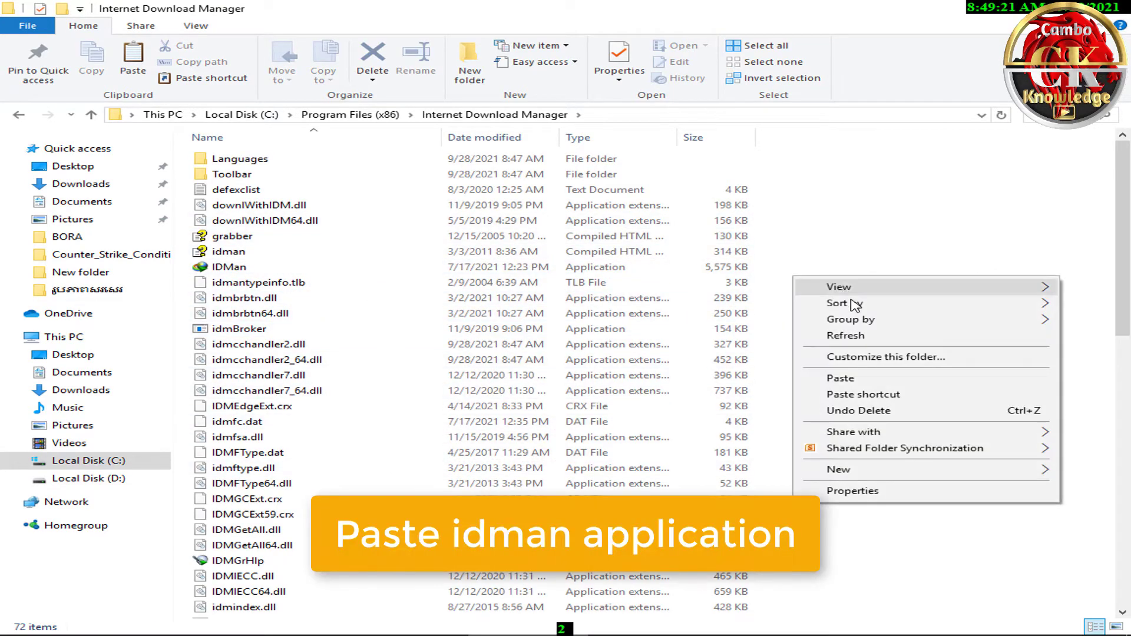
pyautogui.click(839, 378)
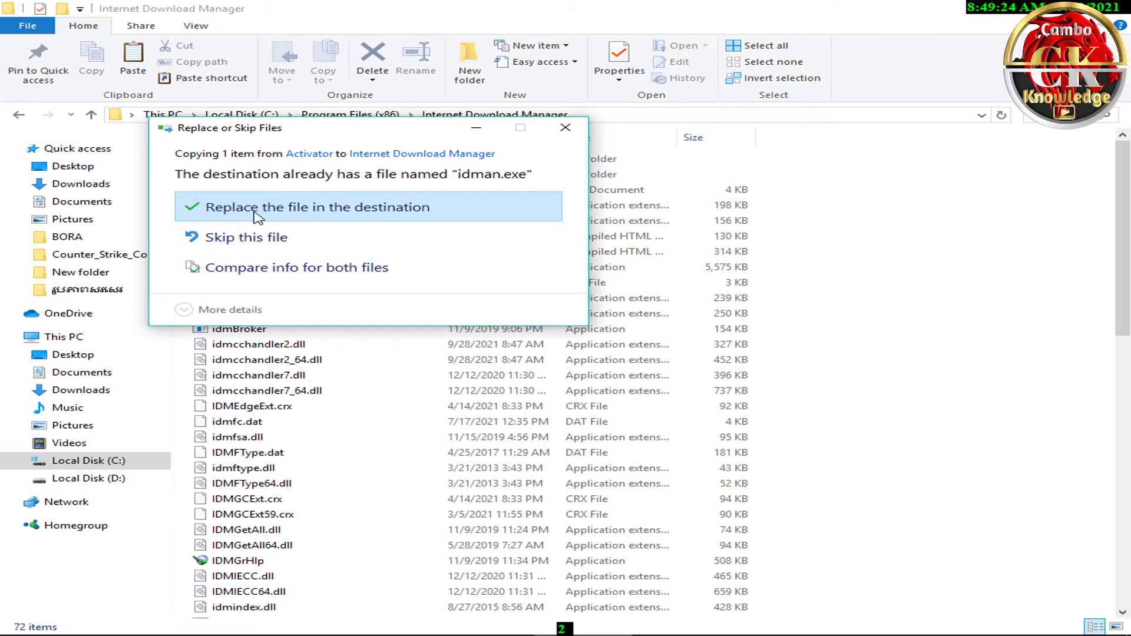
pyautogui.click(386, 215)
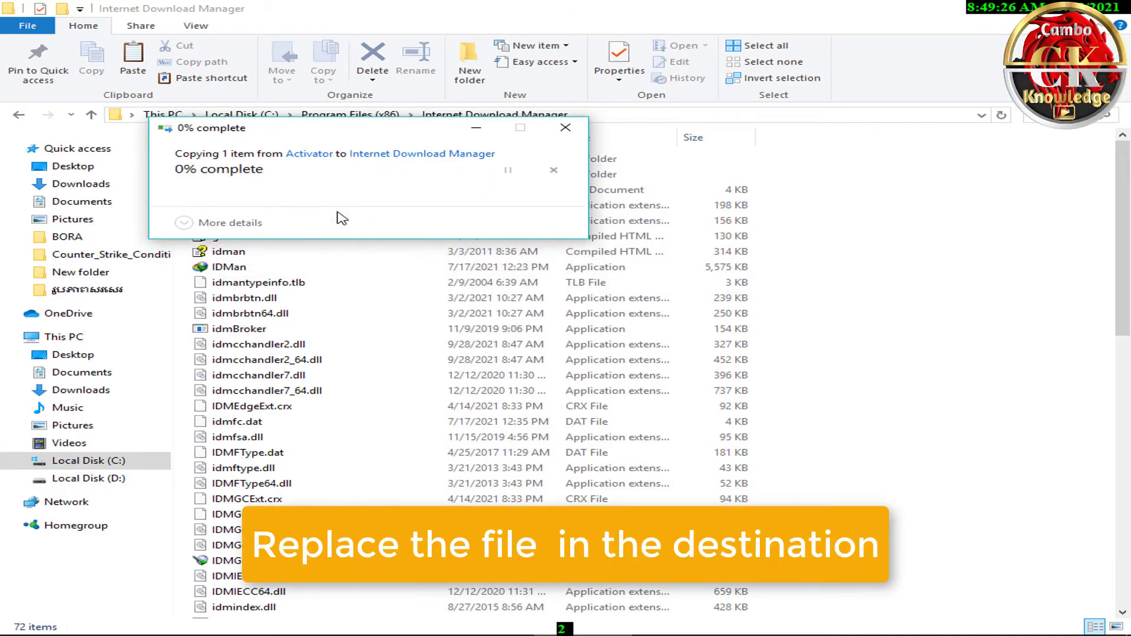
pyautogui.click(342, 223)
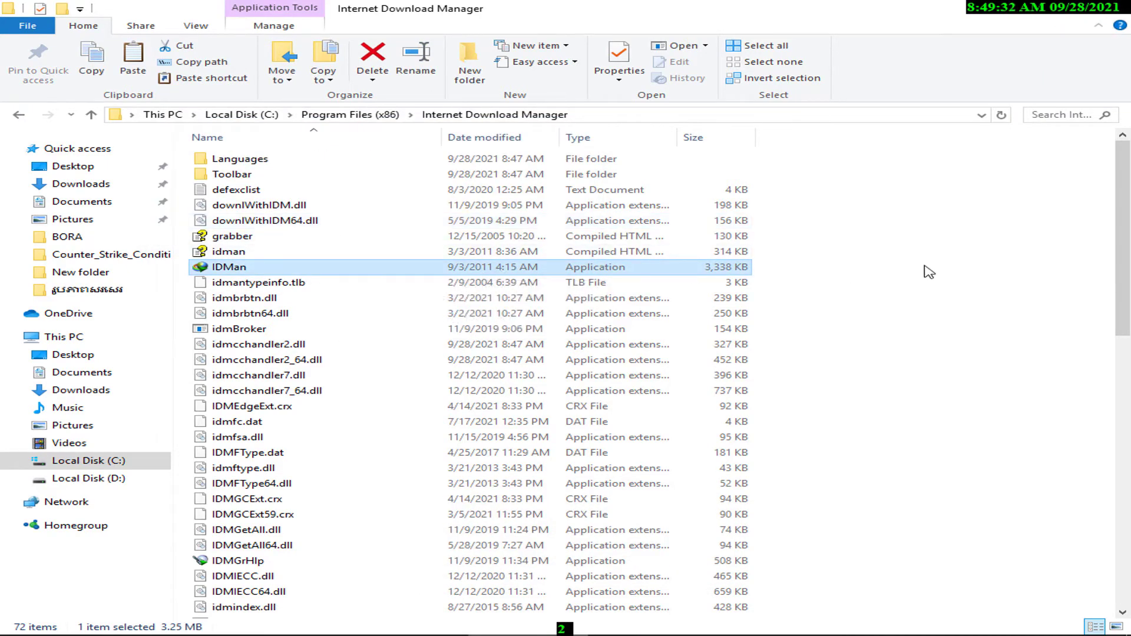
pyautogui.click(935, 280)
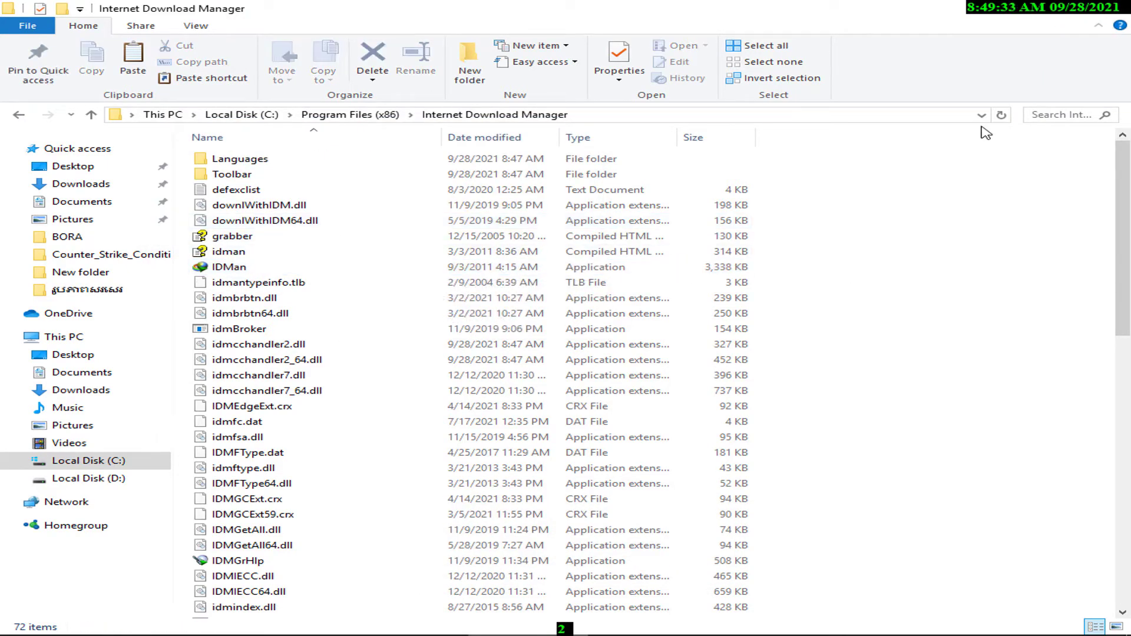
pyautogui.click(1107, 10)
# Return to the Activator folder and check the computer's system type in the This PC properties.
pyautogui.moveTo(524, 633)
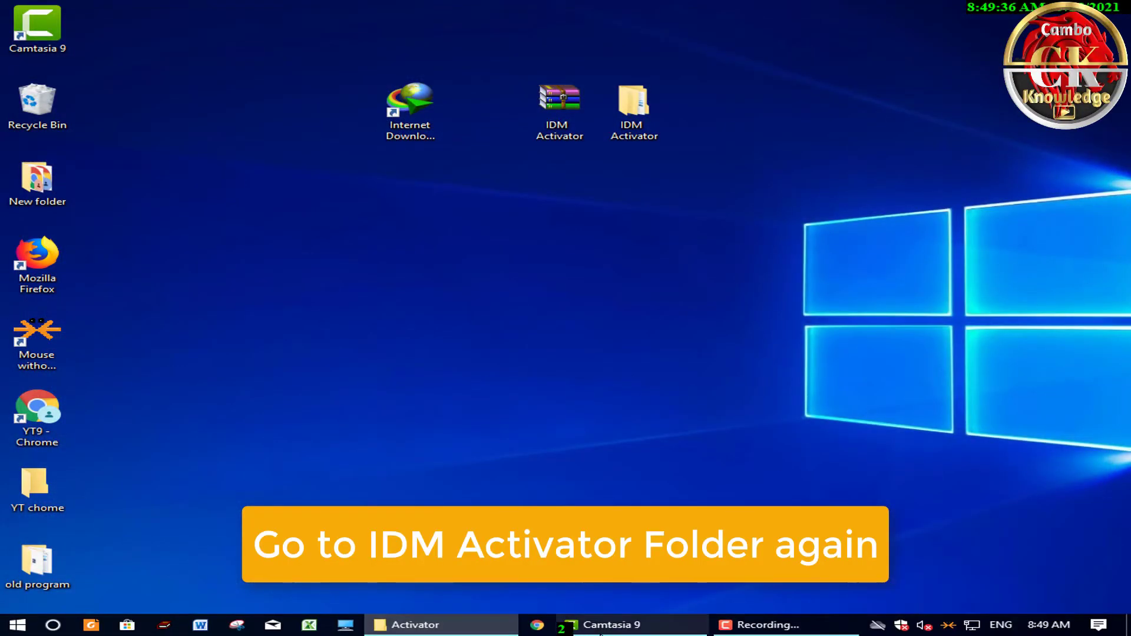
pyautogui.click(472, 626)
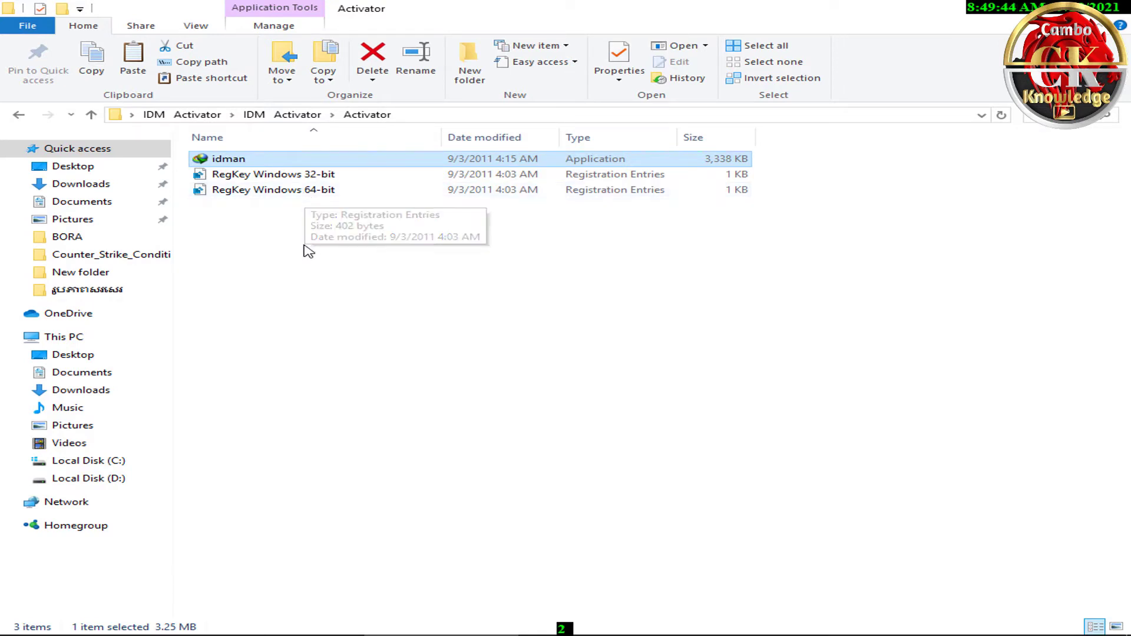
pyautogui.rightClick(64, 340)
pyautogui.click(120, 532)
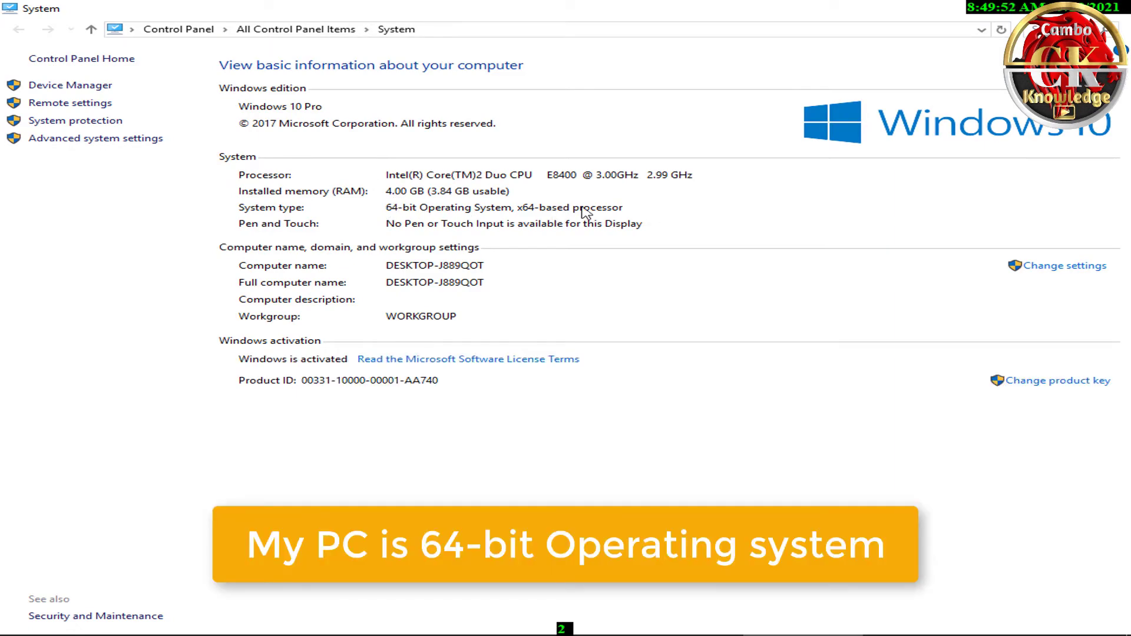
pyautogui.click(1115, 7)
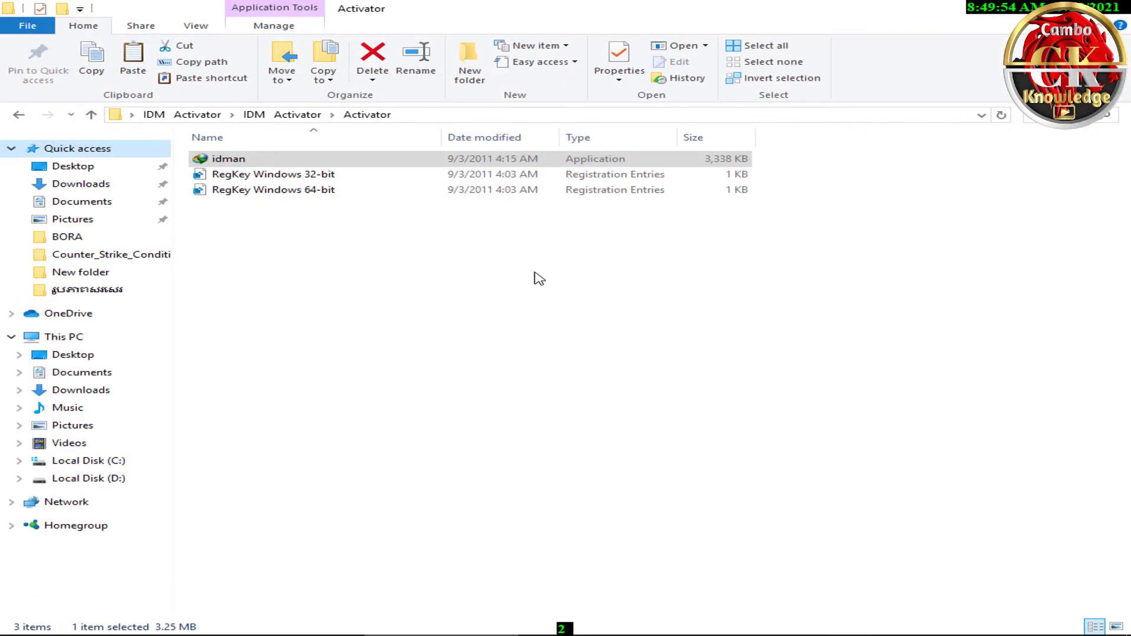
# Run the RegKey Windows 64-bit file, confirm adding its entries to the registry, and close the Activator folder.
pyautogui.doubleClick(266, 194)
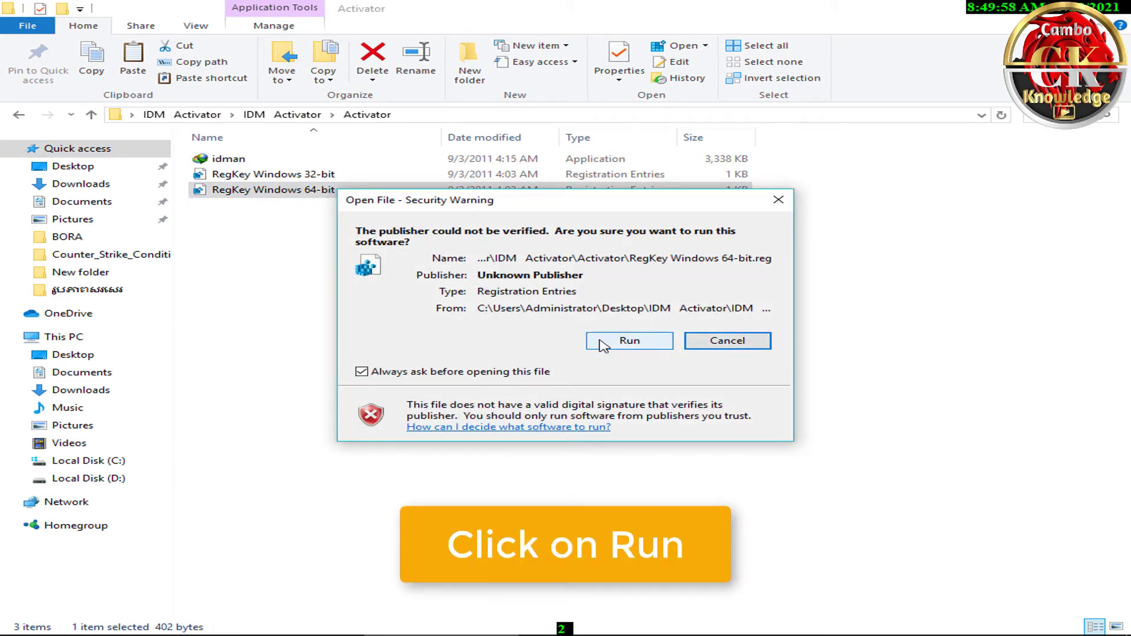
pyautogui.click(630, 340)
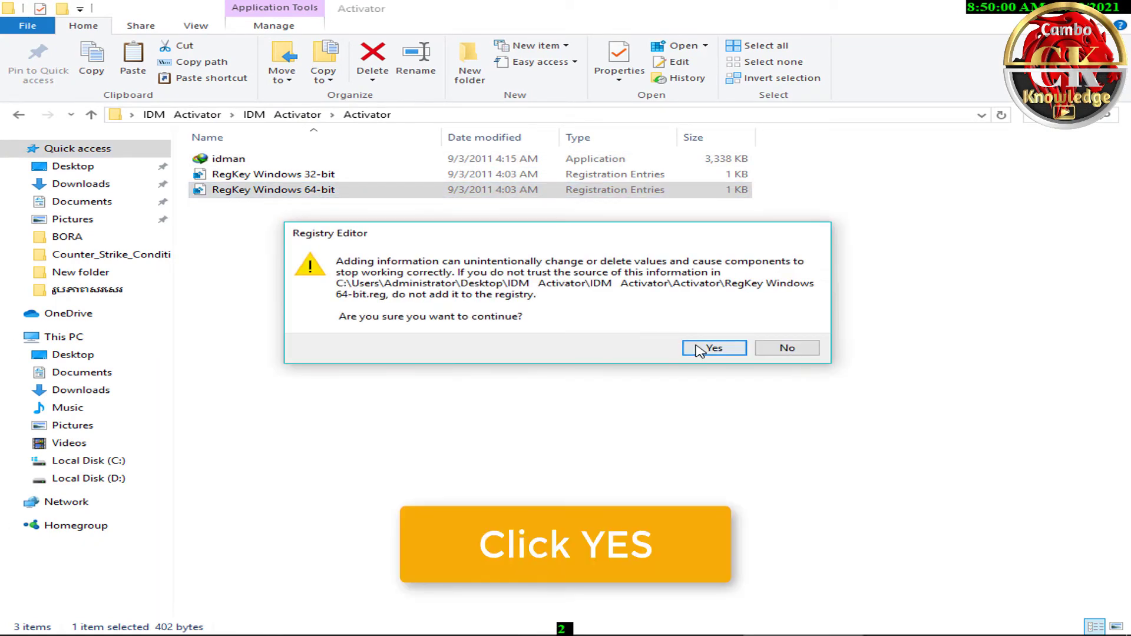
pyautogui.click(700, 351)
pyautogui.click(785, 327)
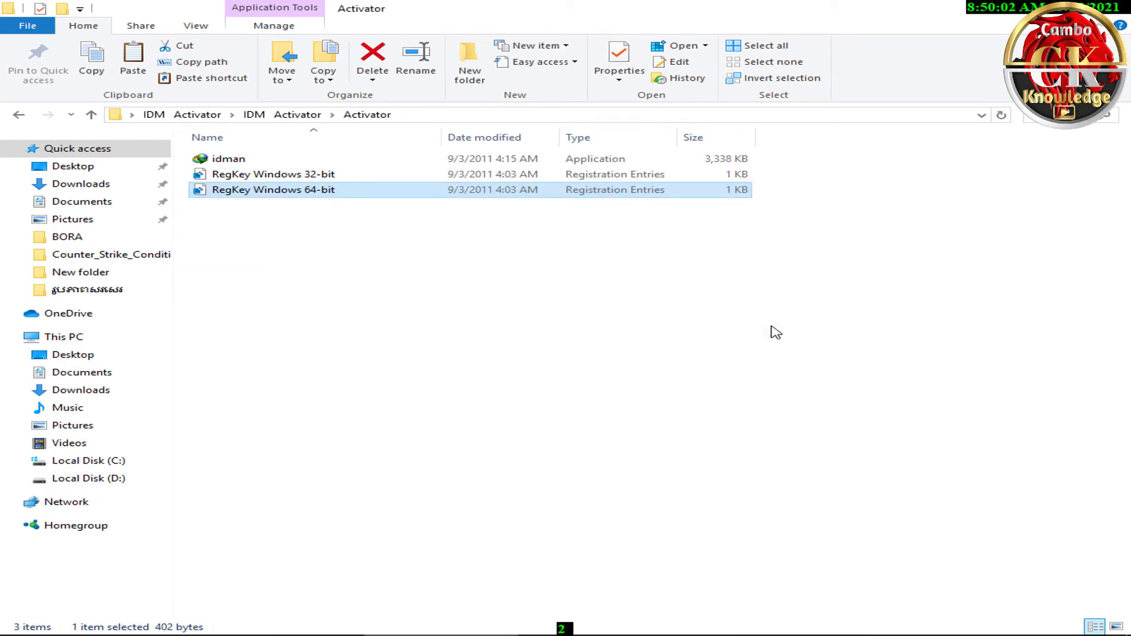
pyautogui.click(744, 312)
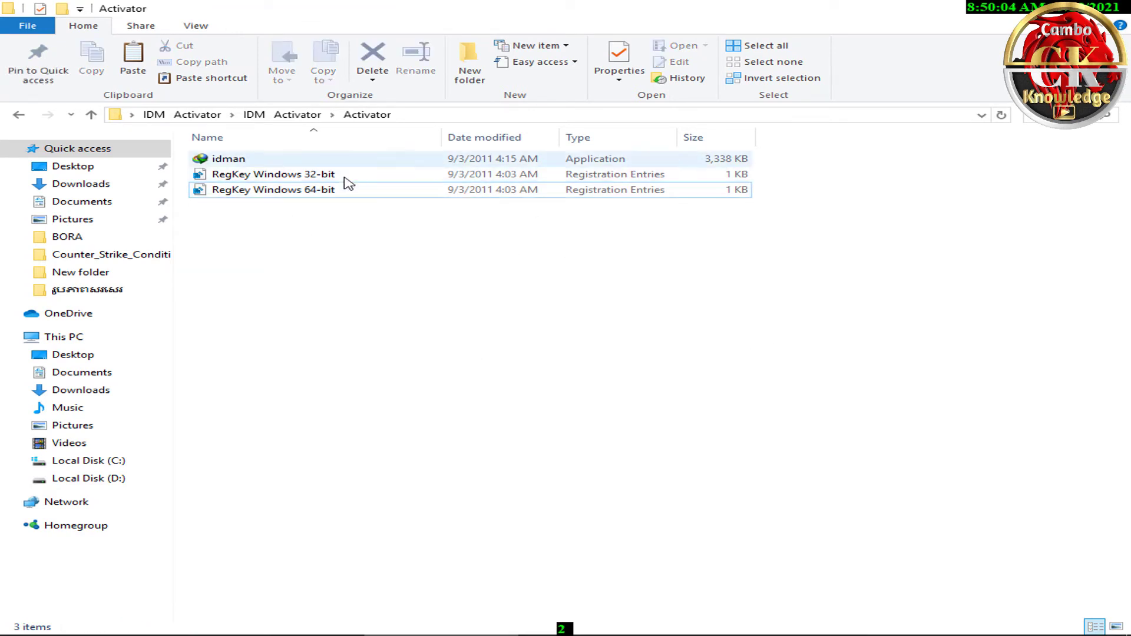
pyautogui.click(1115, 9)
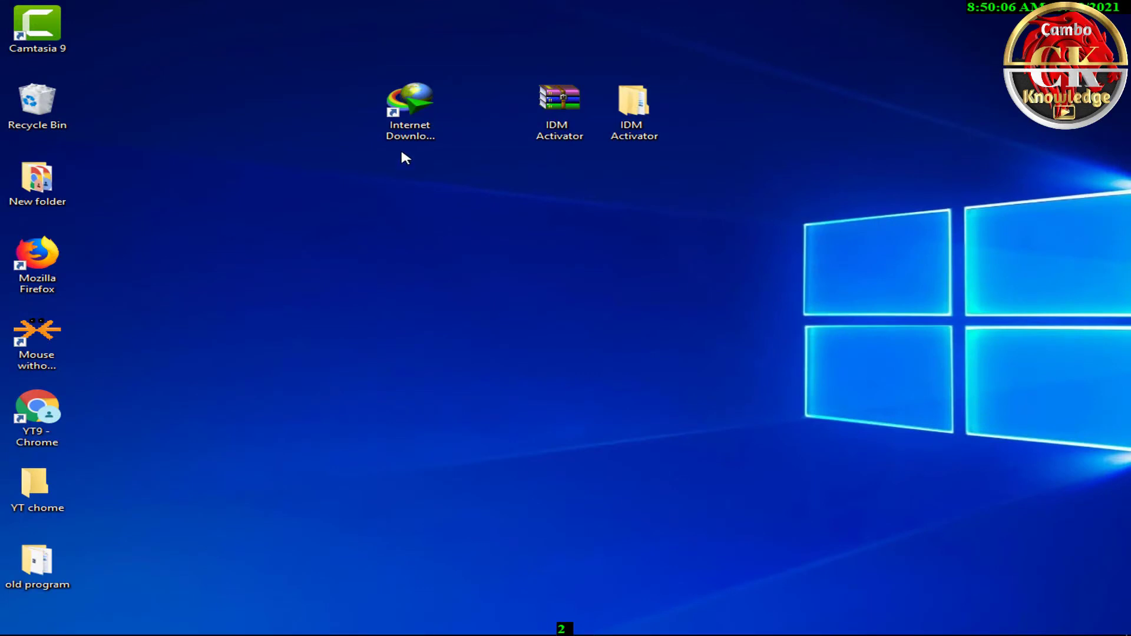
# Launch Internet Download Manager from its desktop shortcut, allowing it to run, and close the tip of the day and the program.
pyautogui.click(411, 138)
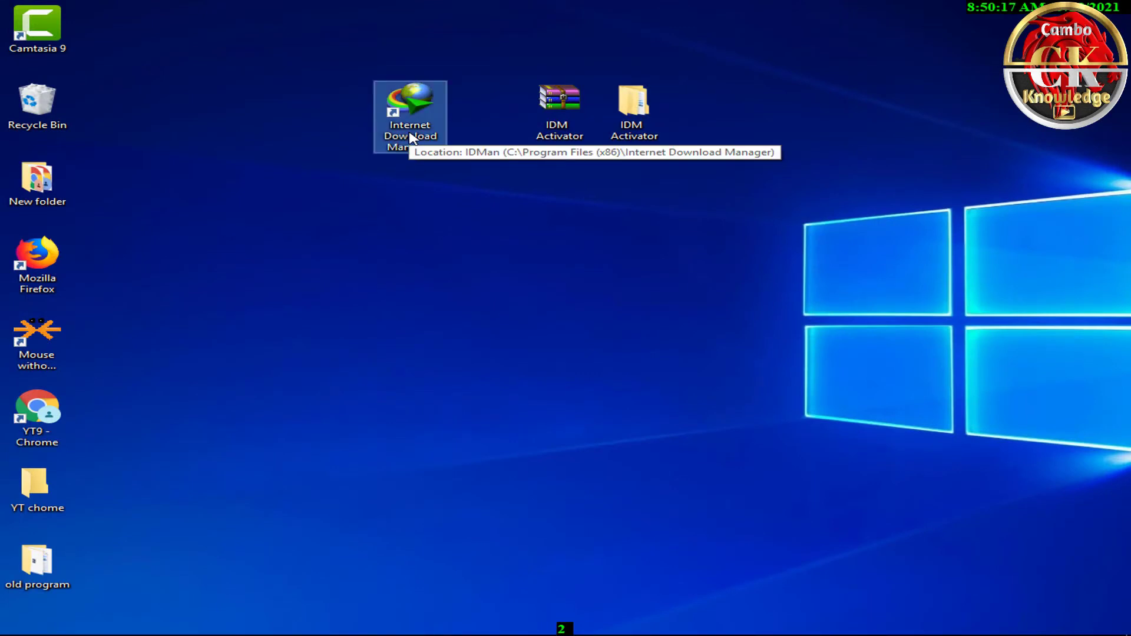
pyautogui.doubleClick(410, 139)
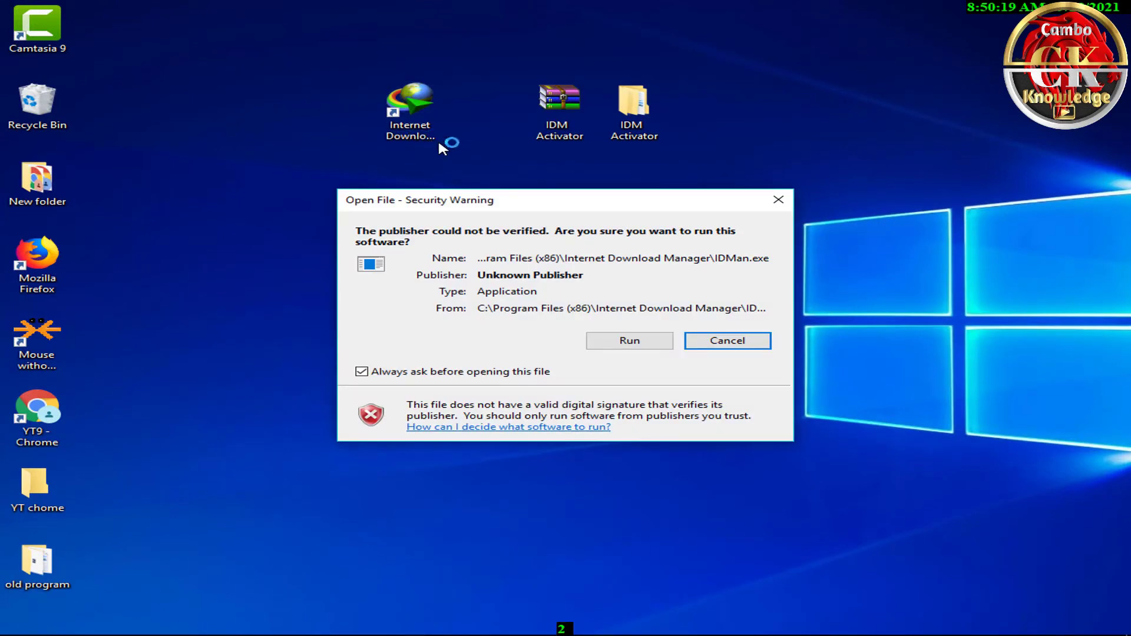
pyautogui.click(630, 339)
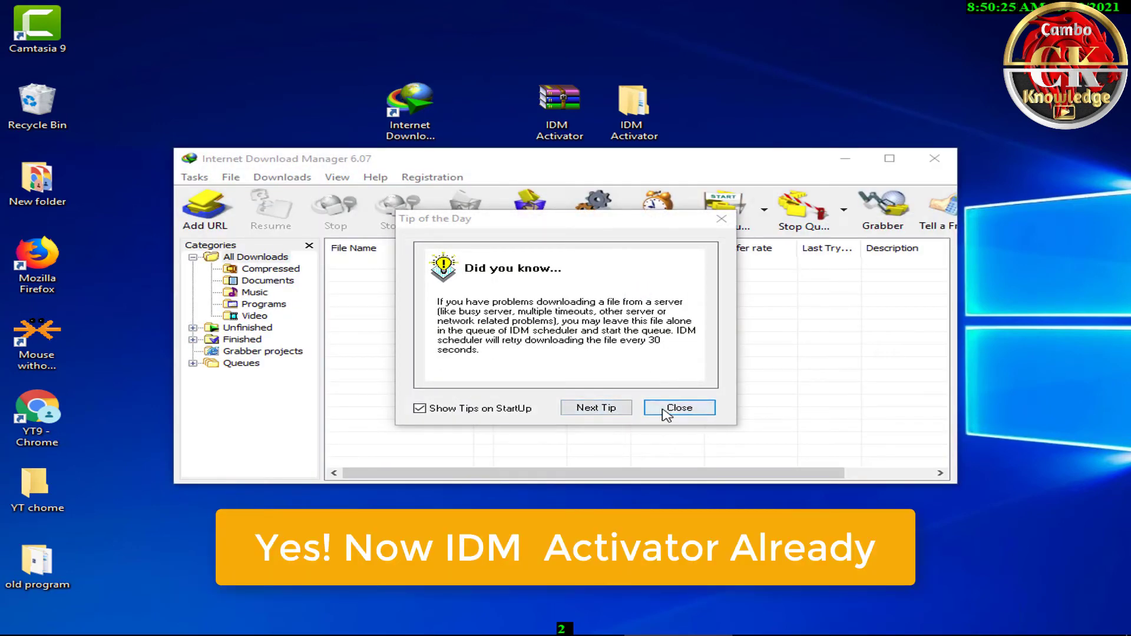
pyautogui.click(672, 408)
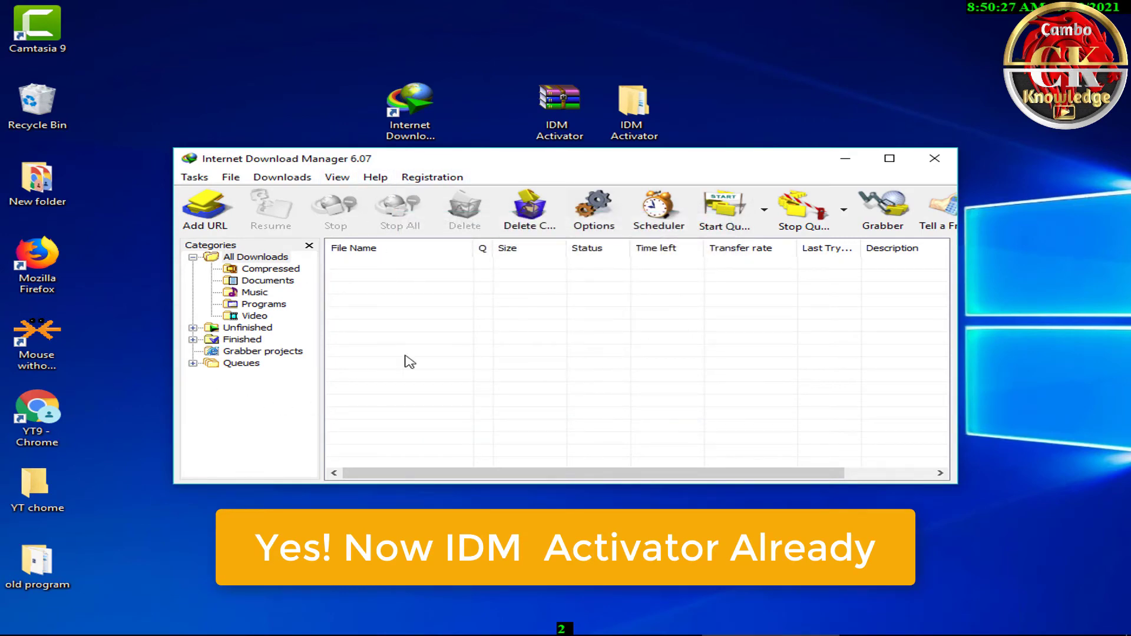
pyautogui.click(940, 167)
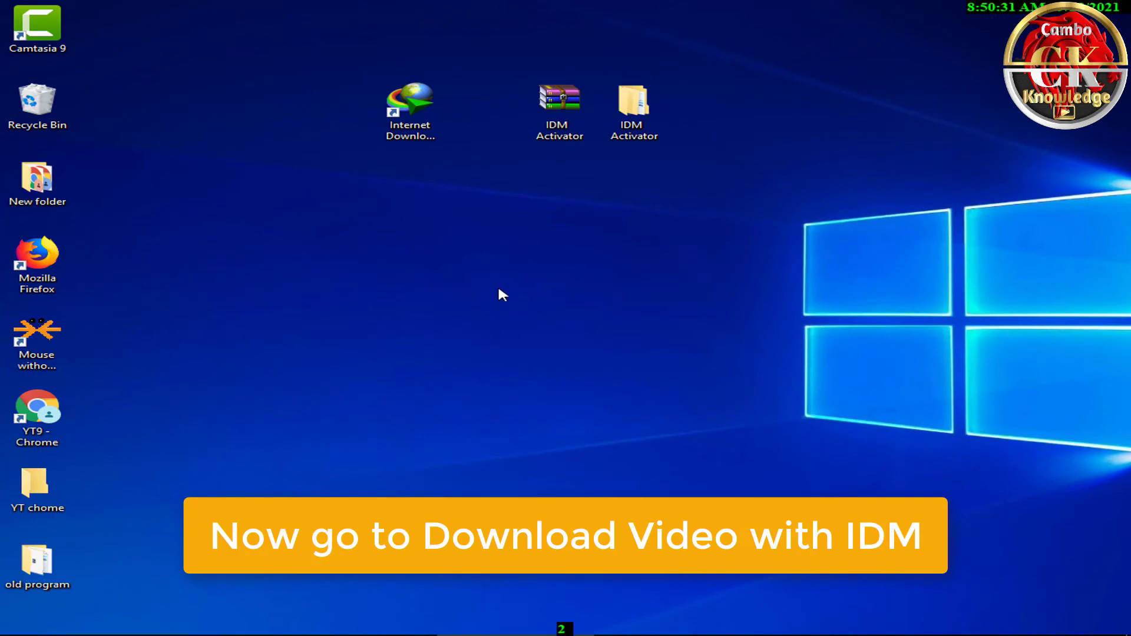
# Switch to Chrome through the YT9 desktop shortcut and remove the newly added IDM Integration Module extension.
pyautogui.rightClick(51, 409)
pyautogui.click(126, 69)
pyautogui.click(1052, 247)
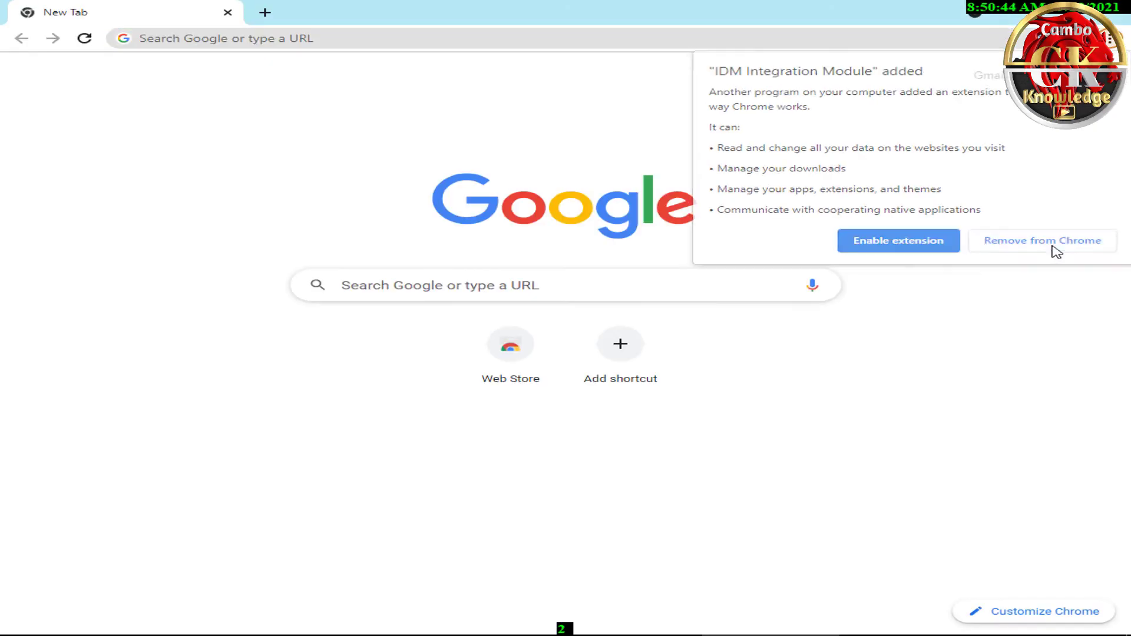
# Go to YouTube and open the video "Wild Animals in 8K ULTRA HD" from the home page.
pyautogui.click(205, 41)
pyautogui.write('youtube')
pyautogui.press('Return')
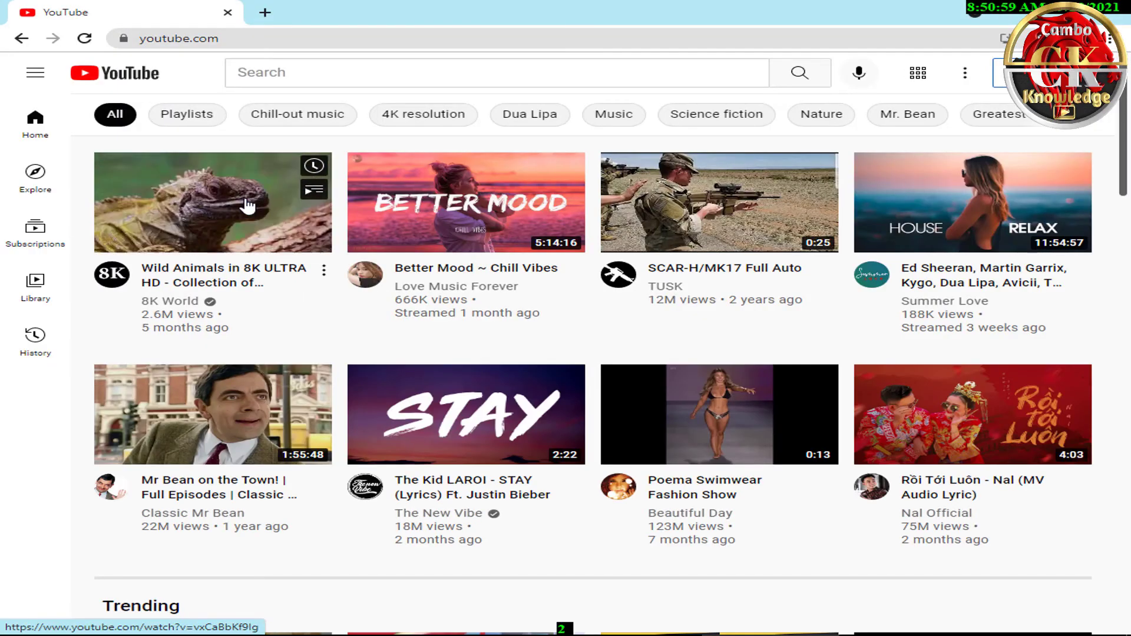
pyautogui.click(163, 186)
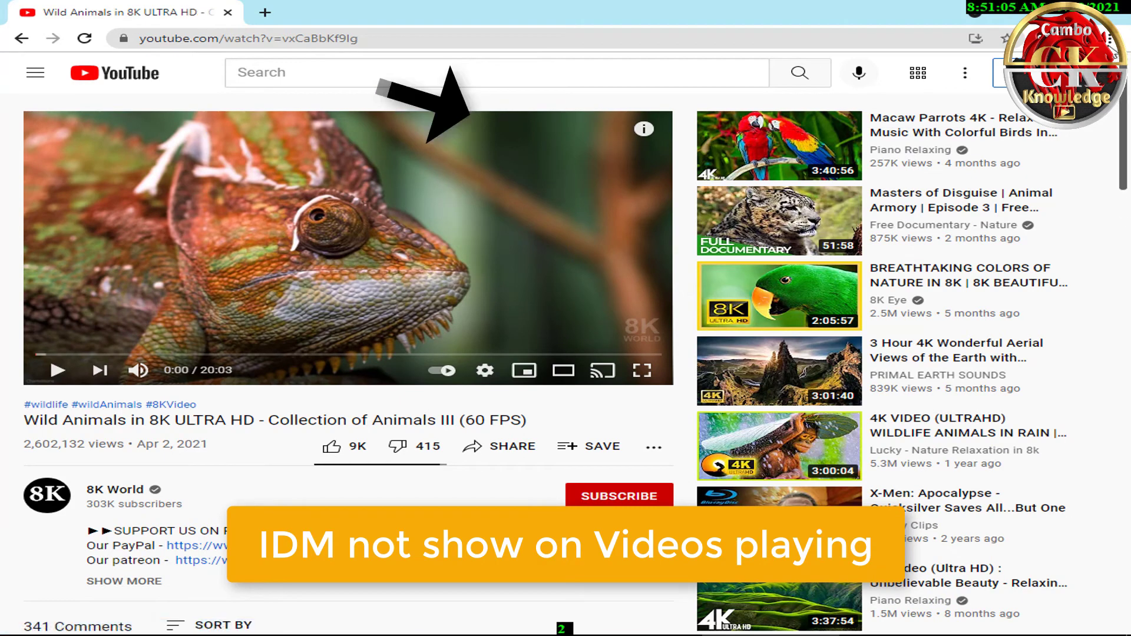
# Open the browser's Extensions page and search the installed extensions for "IDM".
pyautogui.click(1110, 40)
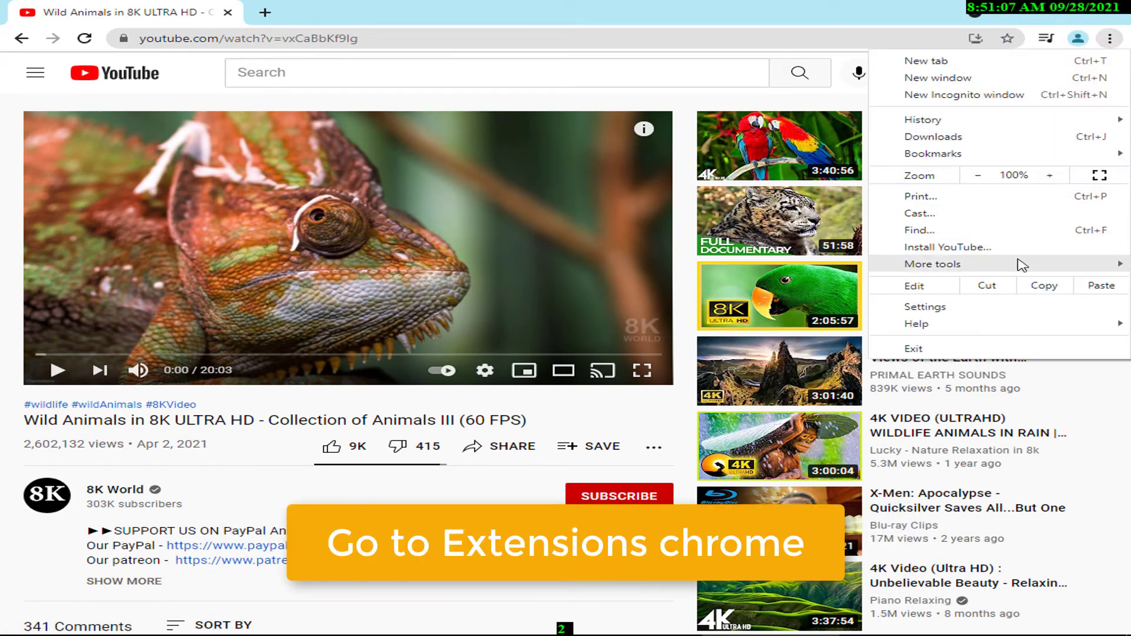
pyautogui.moveTo(926, 271)
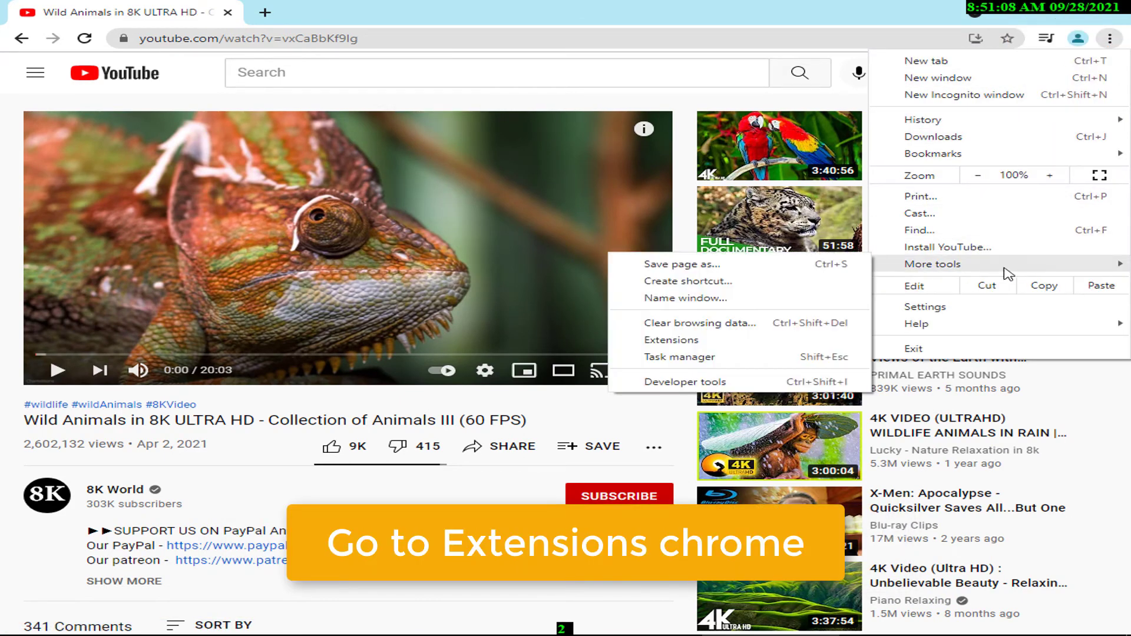
pyautogui.click(734, 341)
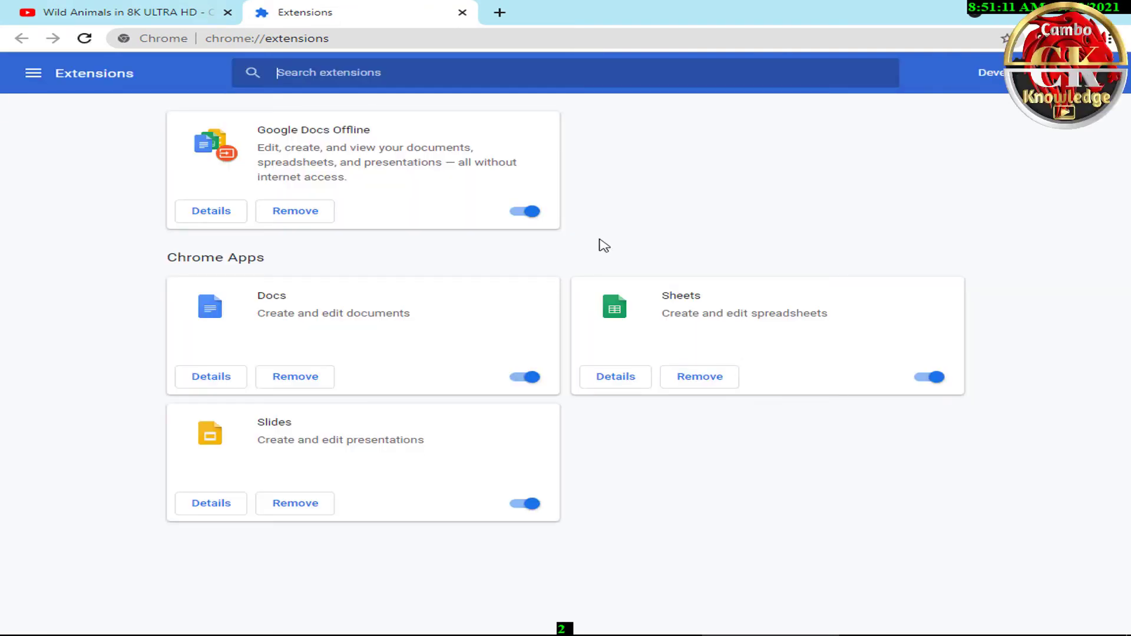
pyautogui.click(455, 76)
pyautogui.write('IDM')
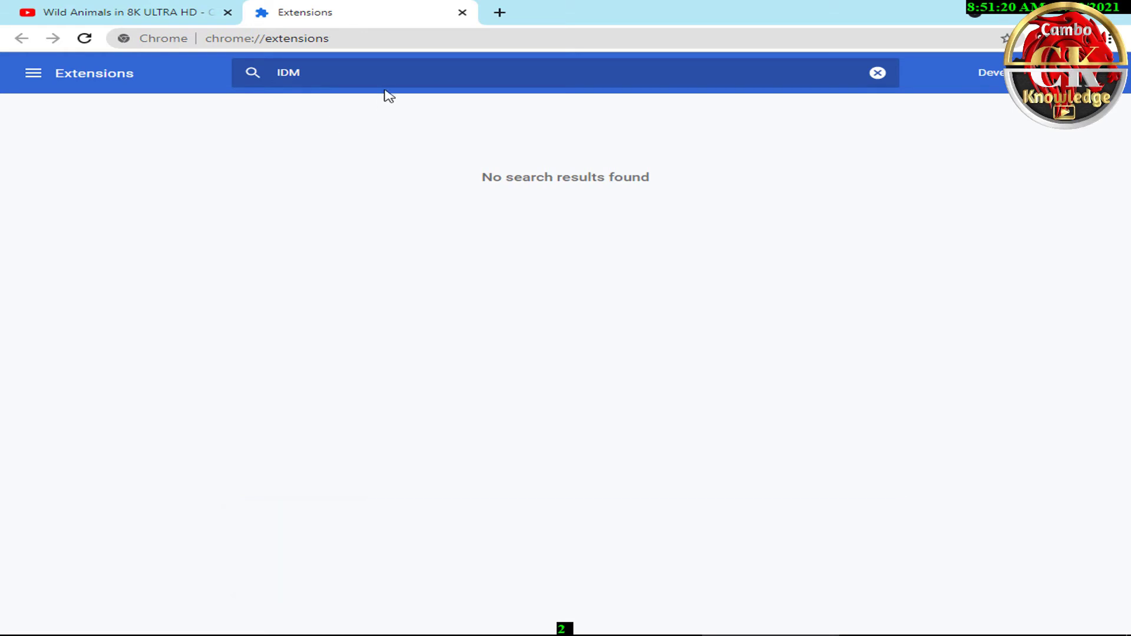
pyautogui.moveTo(589, 634)
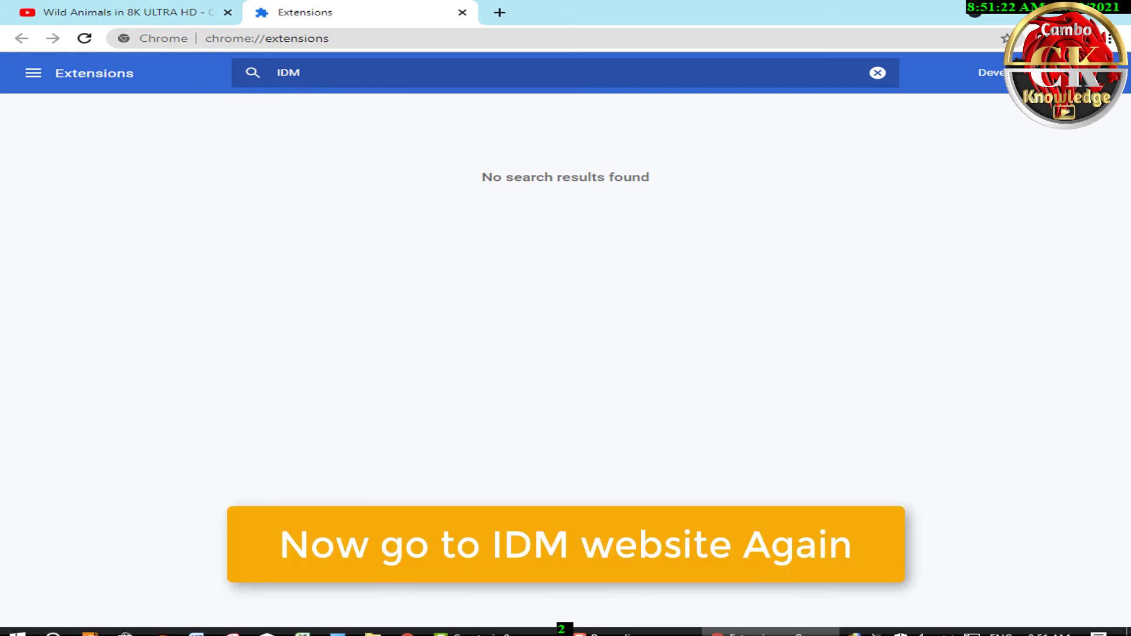
# Open the Internet Download Manager website in a new tab from the earlier search suggestion and follow its IDM extension link for Google Chrome.
pyautogui.click(500, 12)
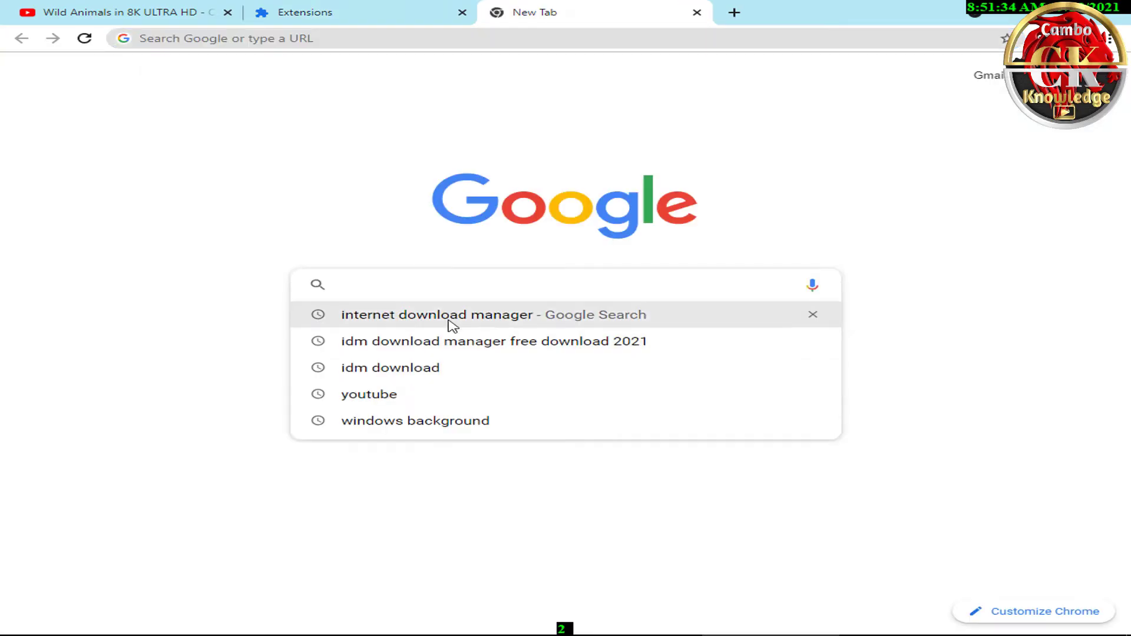
pyautogui.click(449, 323)
pyautogui.scroll(-15, 318, 233)
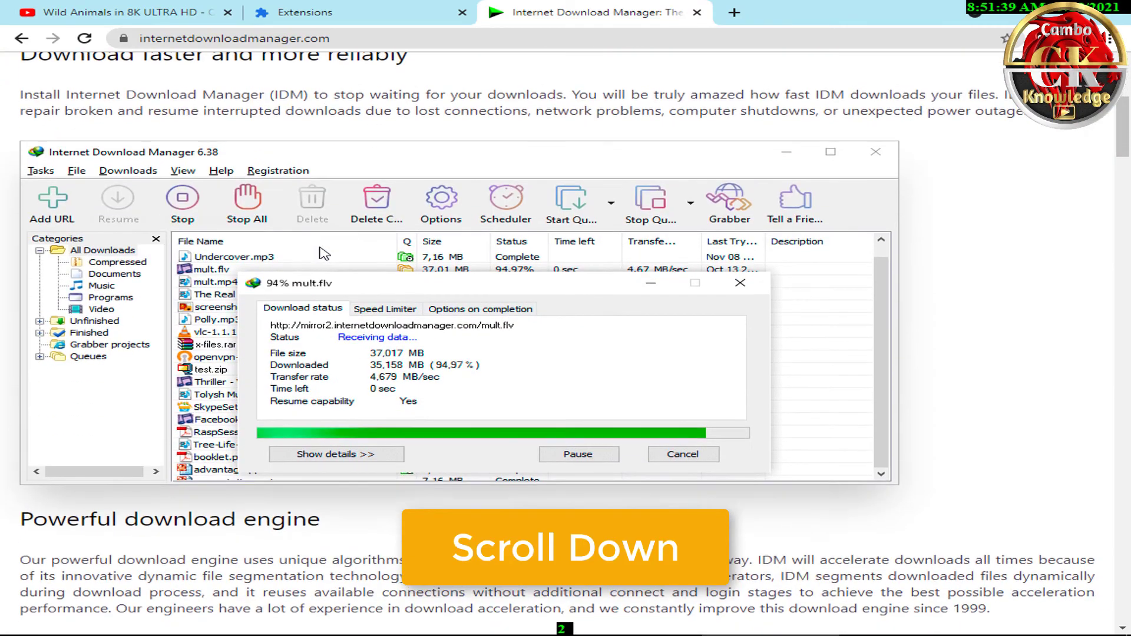
pyautogui.scroll(-3, 322, 250)
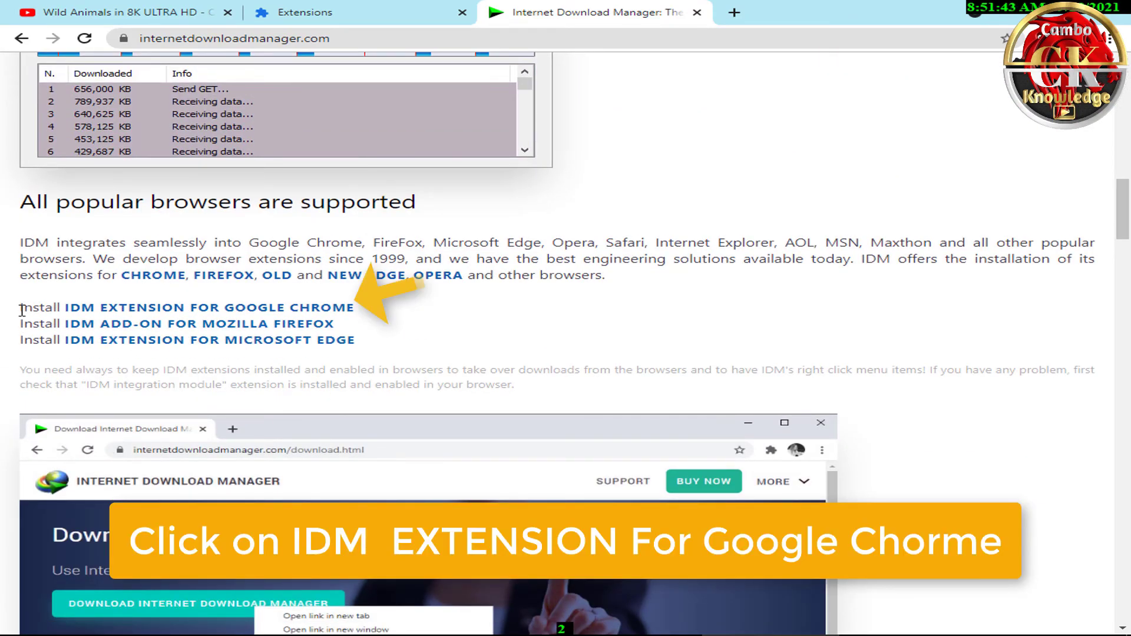
pyautogui.moveTo(22, 310); pyautogui.dragTo(355, 310)
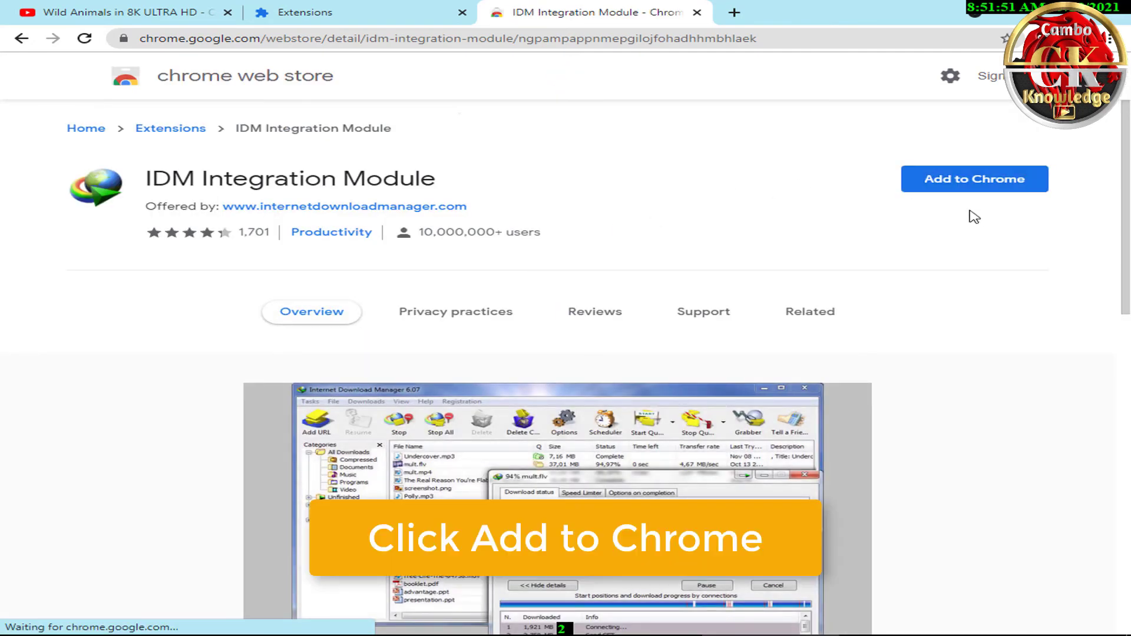
# Add the IDM Integration Module extension to Chrome, and close its welcome page and the web store page.
pyautogui.click(955, 184)
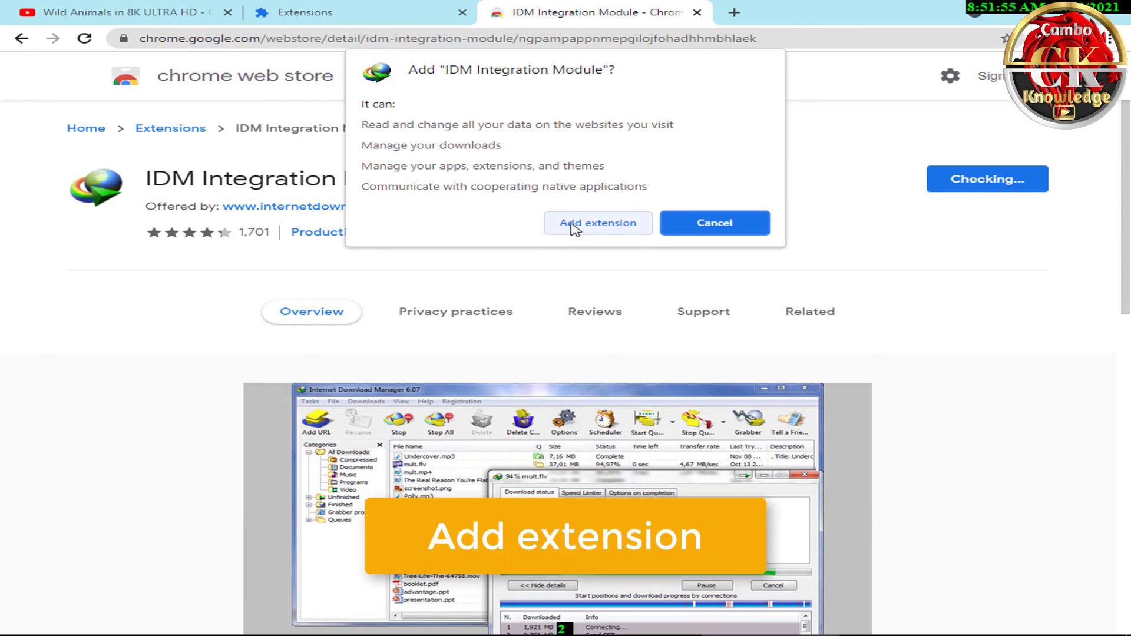
pyautogui.click(582, 230)
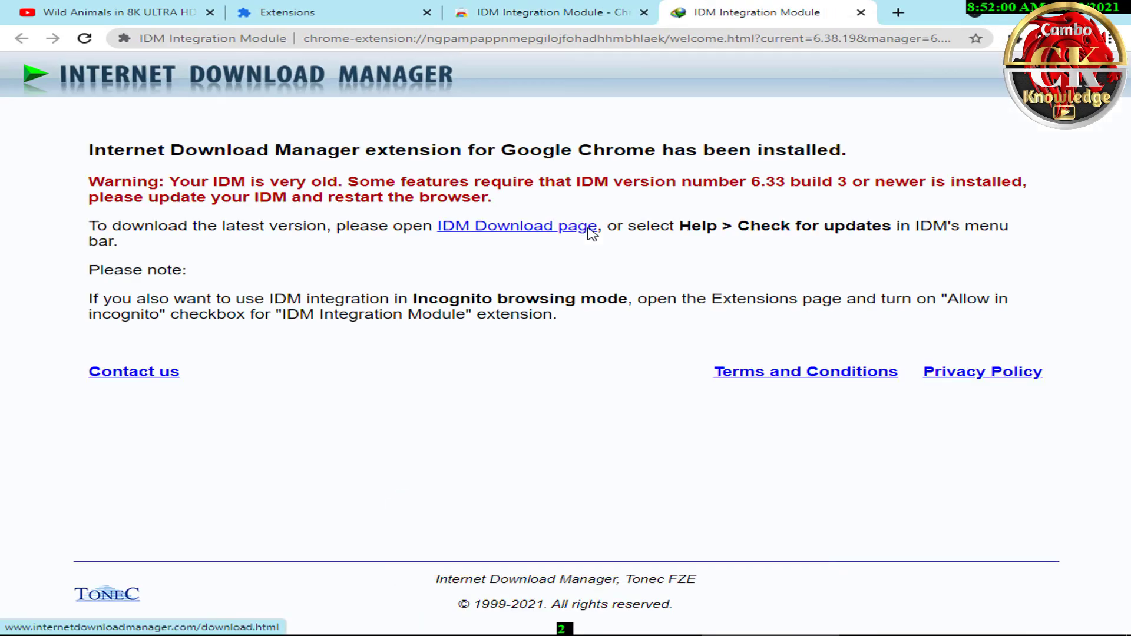
pyautogui.click(861, 13)
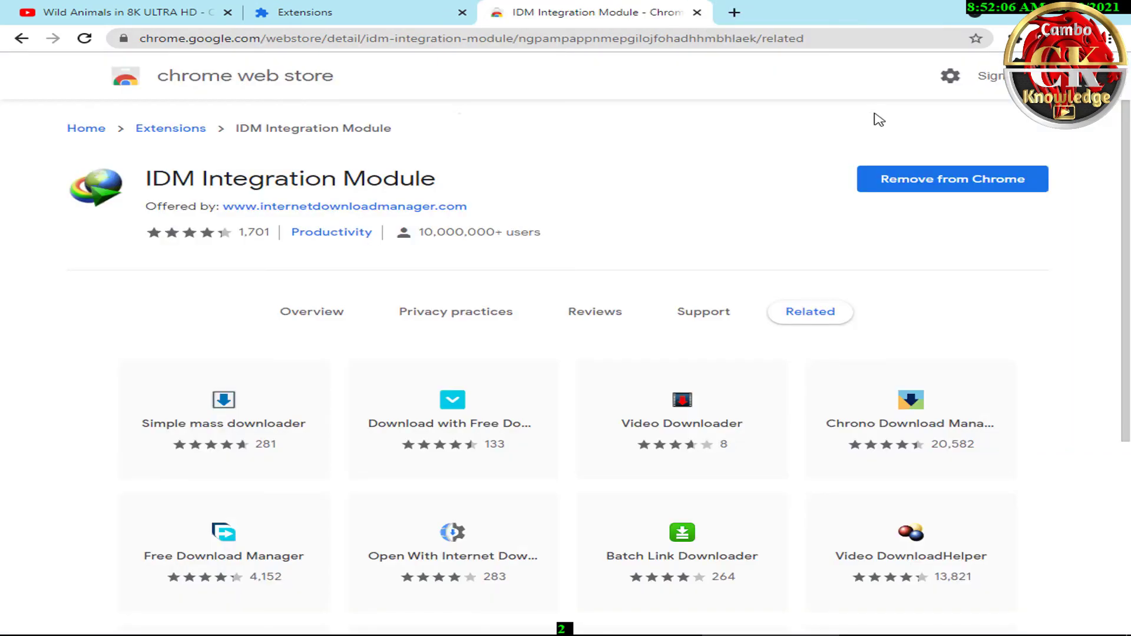
pyautogui.click(697, 12)
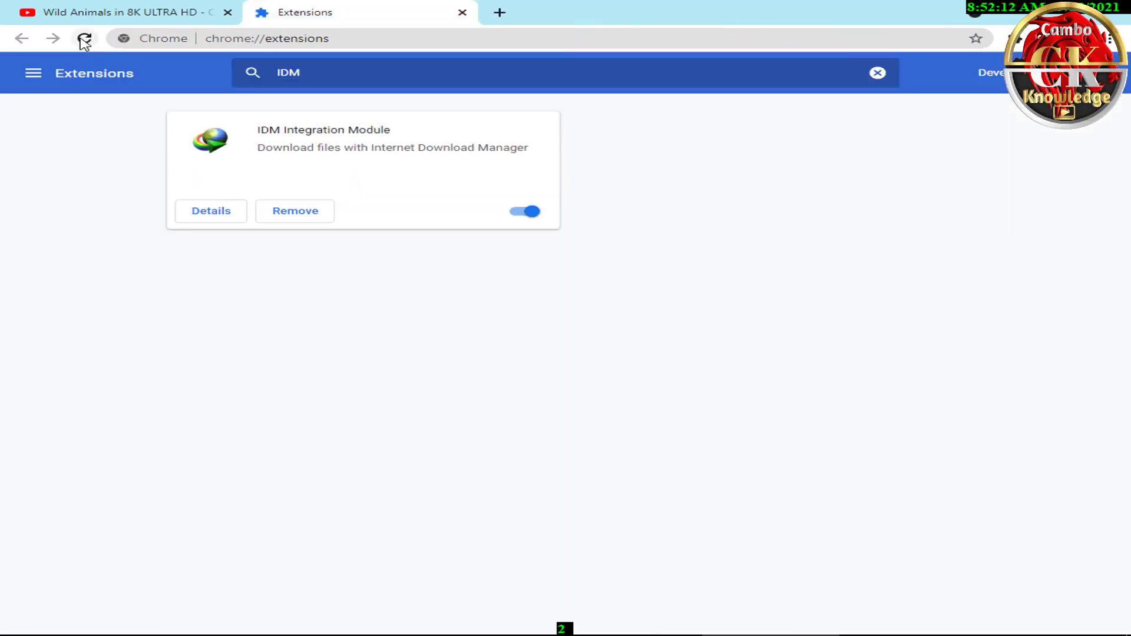
# Reload the Extensions page and check the IDM Integration Module entry, switching it off and back on.
pyautogui.click(84, 38)
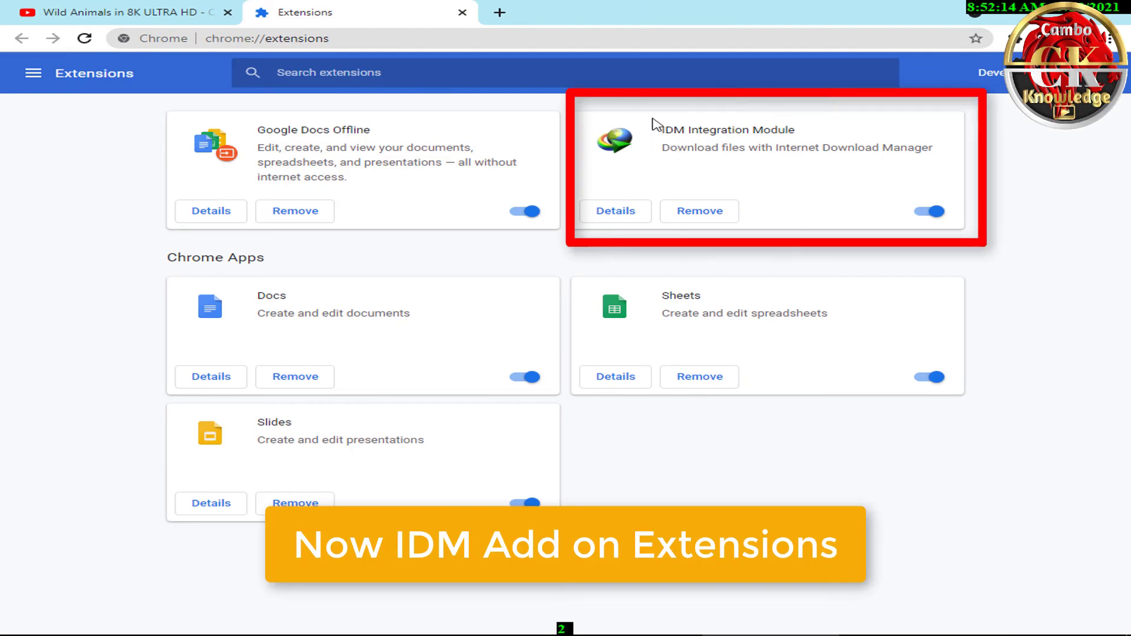
pyautogui.moveTo(687, 132); pyautogui.dragTo(955, 213)
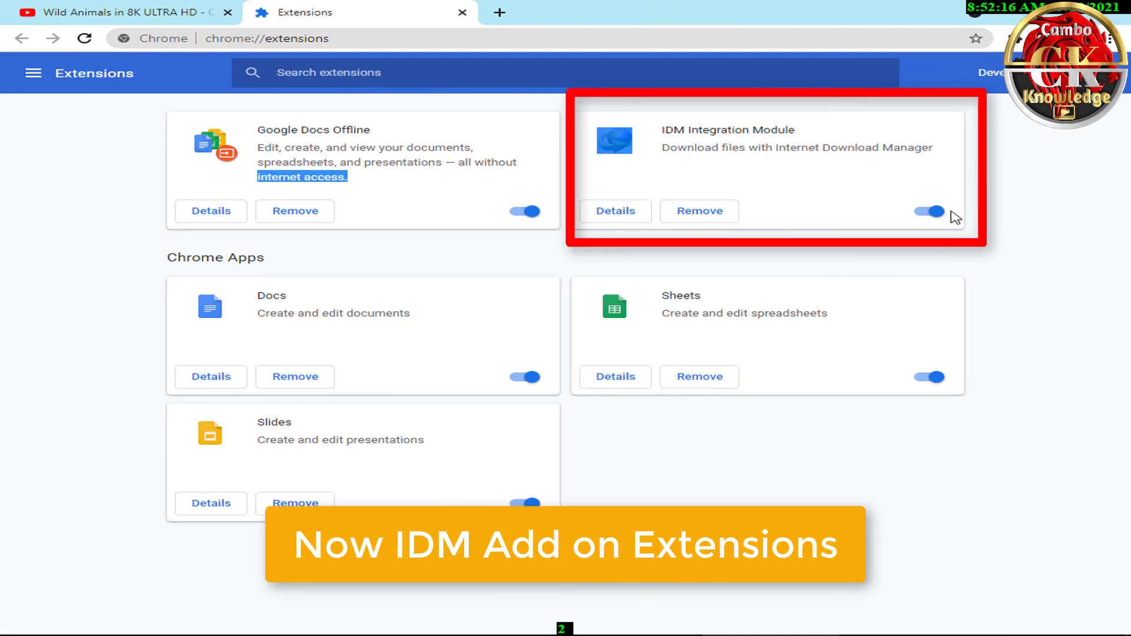
pyautogui.click(934, 213)
pyautogui.click(936, 213)
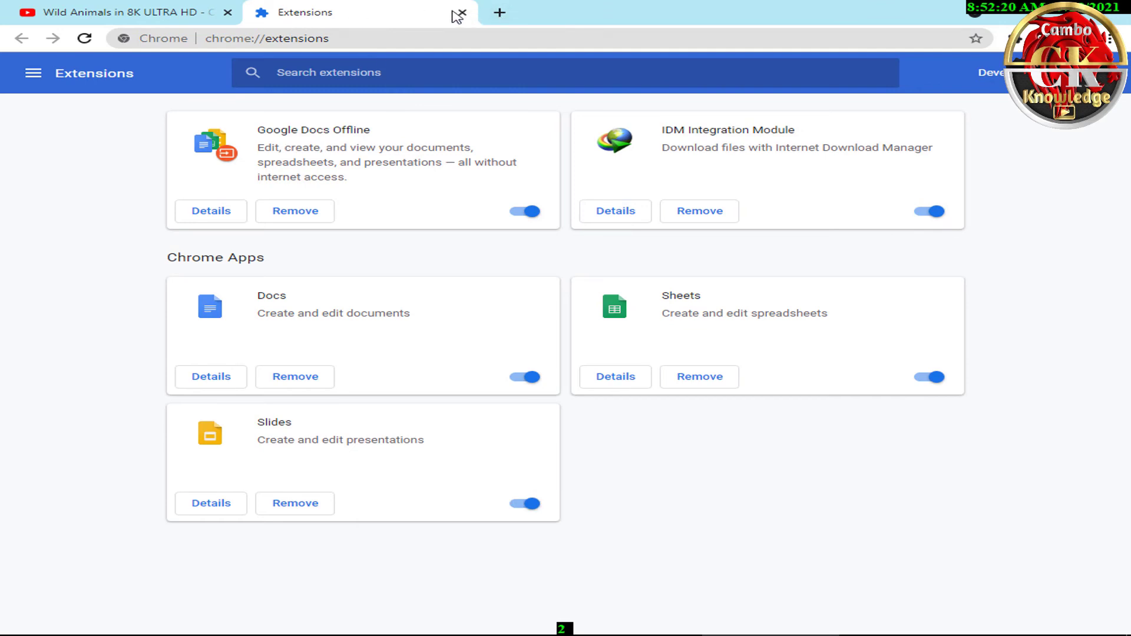
# Reload the "Wild Animals in 8K ULTRA HD" video page and start downloading the video with IDM, keeping the Video category.
pyautogui.click(163, 13)
pyautogui.press('F5')
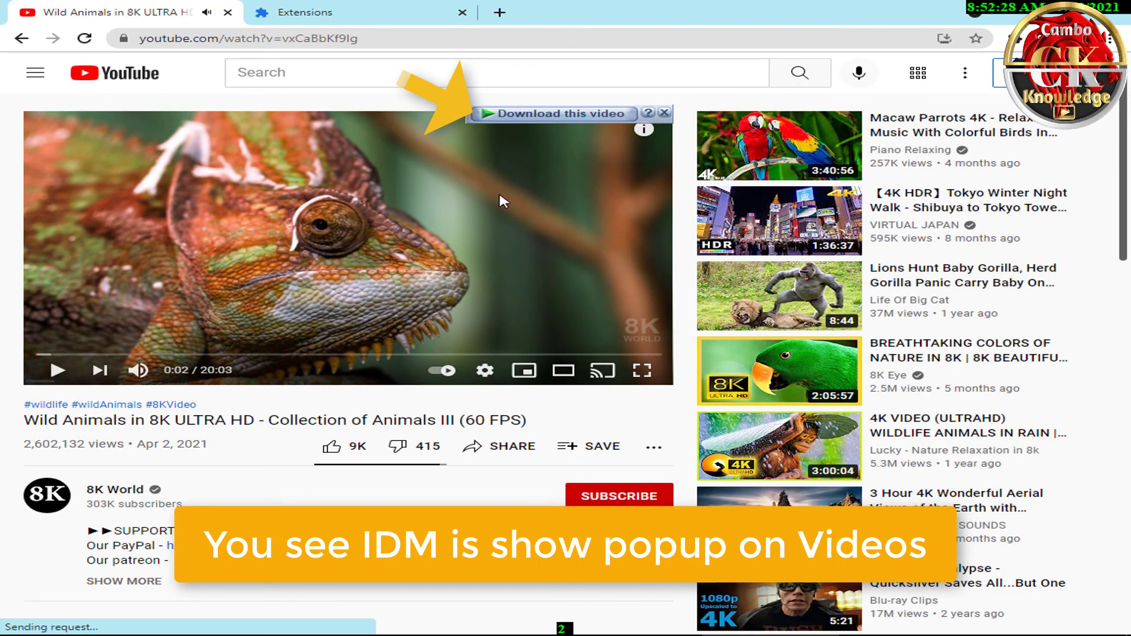
pyautogui.click(551, 114)
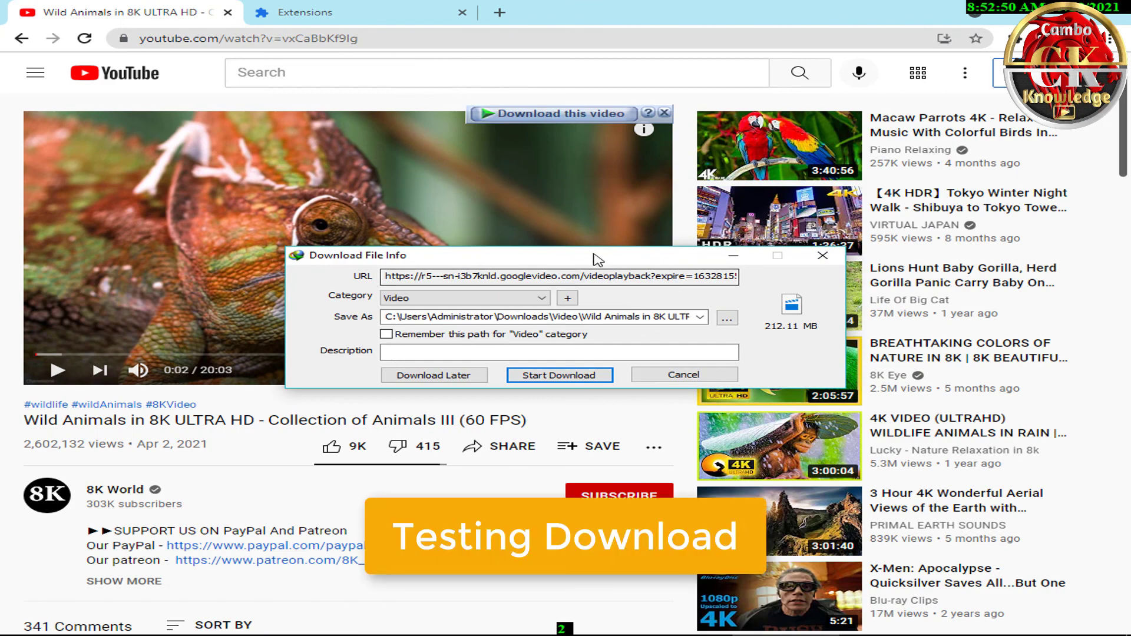
pyautogui.moveTo(598, 255); pyautogui.dragTo(561, 135)
pyautogui.click(565, 260)
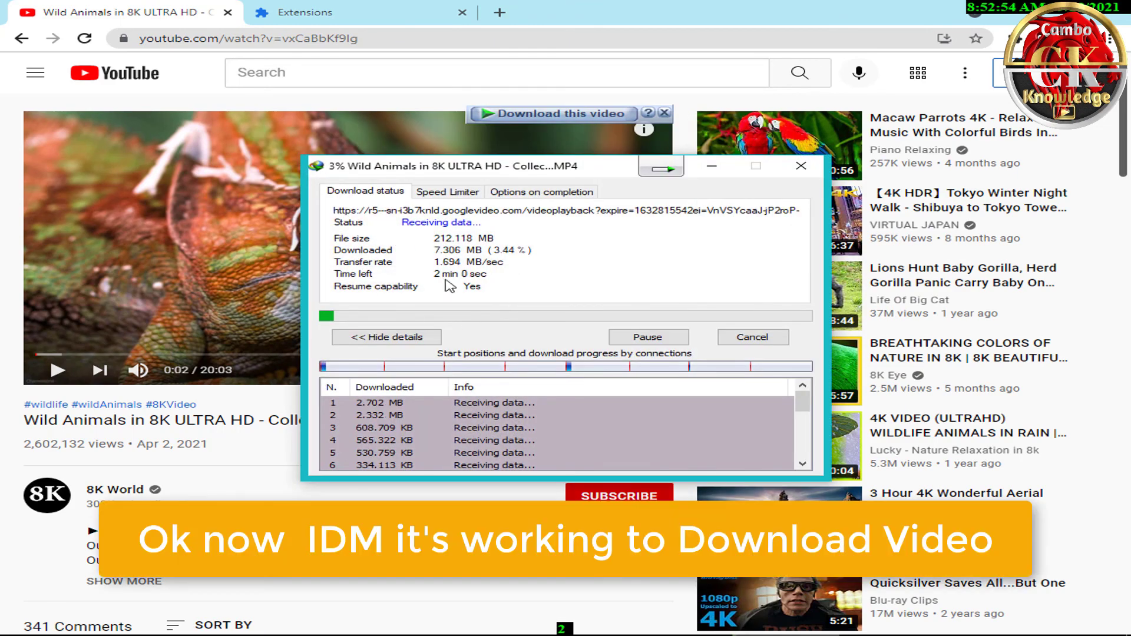
# Check the running download's speed limiter and status information, and cancel the download.
pyautogui.click(445, 192)
pyautogui.click(389, 191)
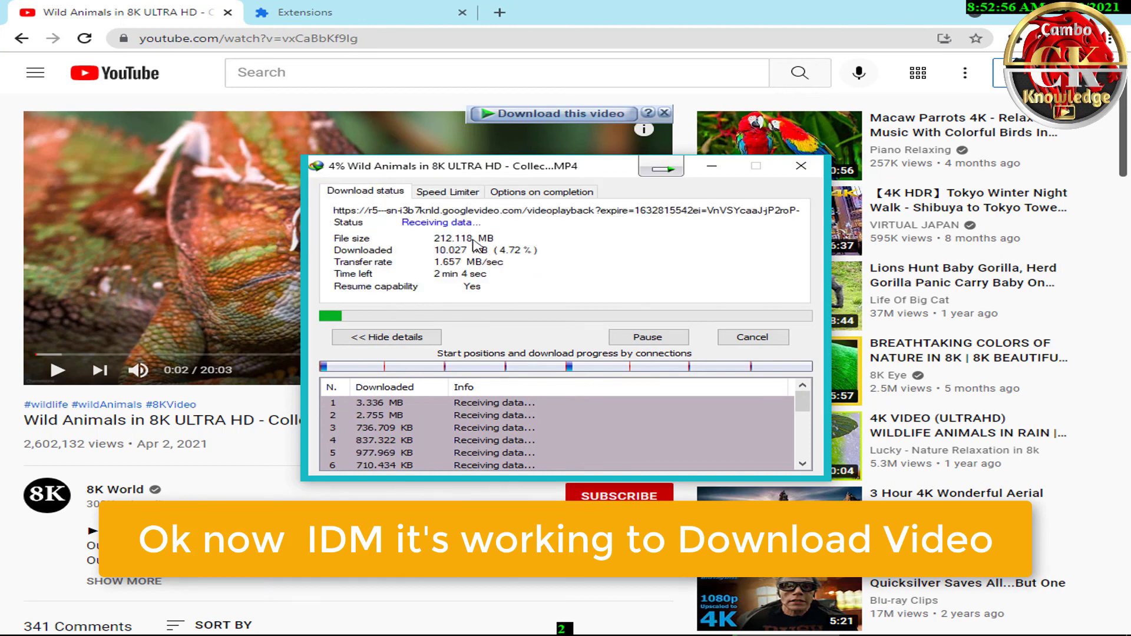
pyautogui.click(753, 338)
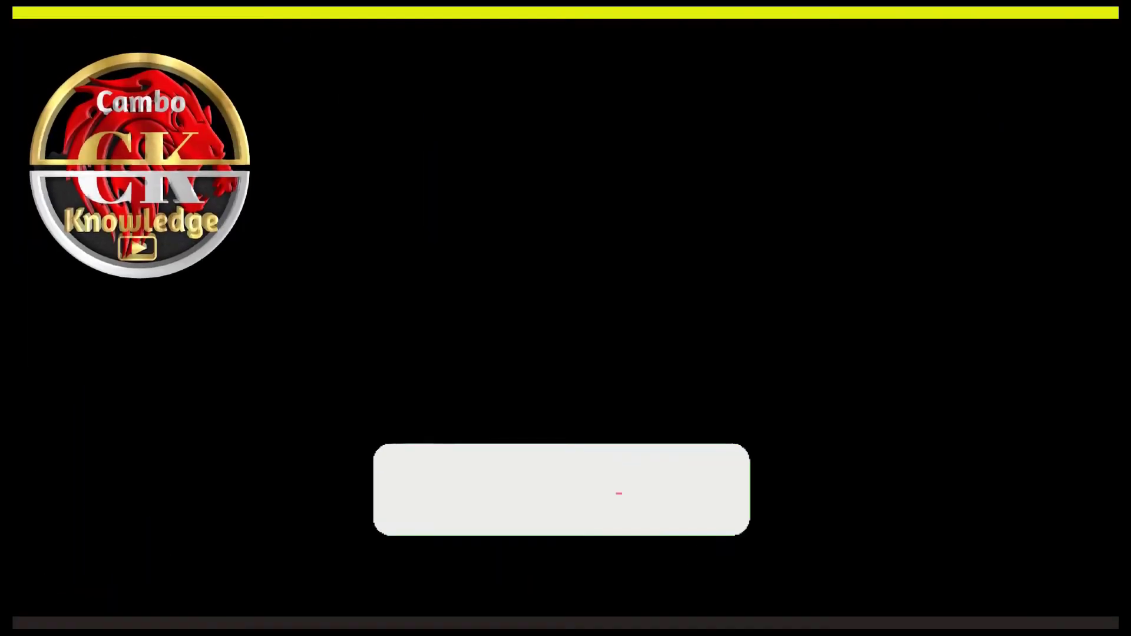